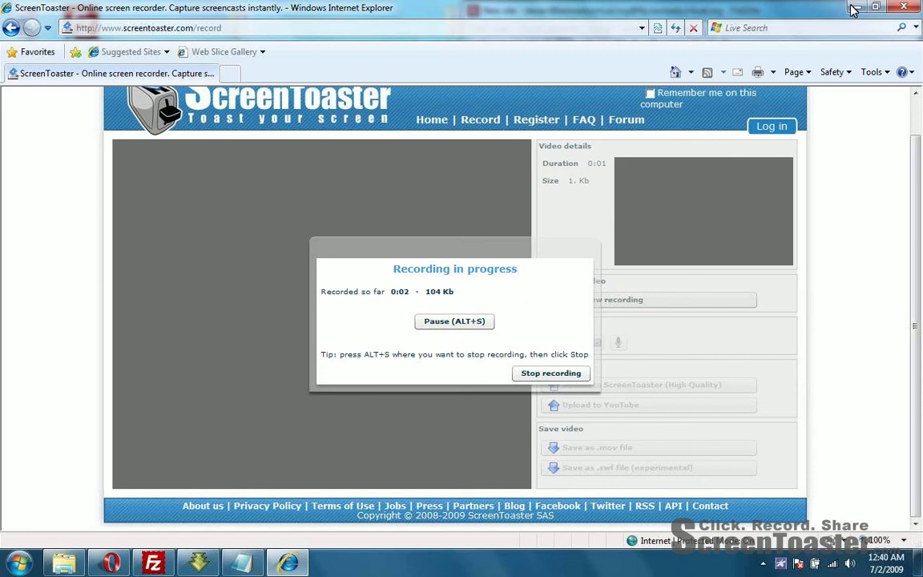
Step: Minimize Internet Explorer and the FileZilla site window to reveal the Windows 7 desktop
click(858, 7)
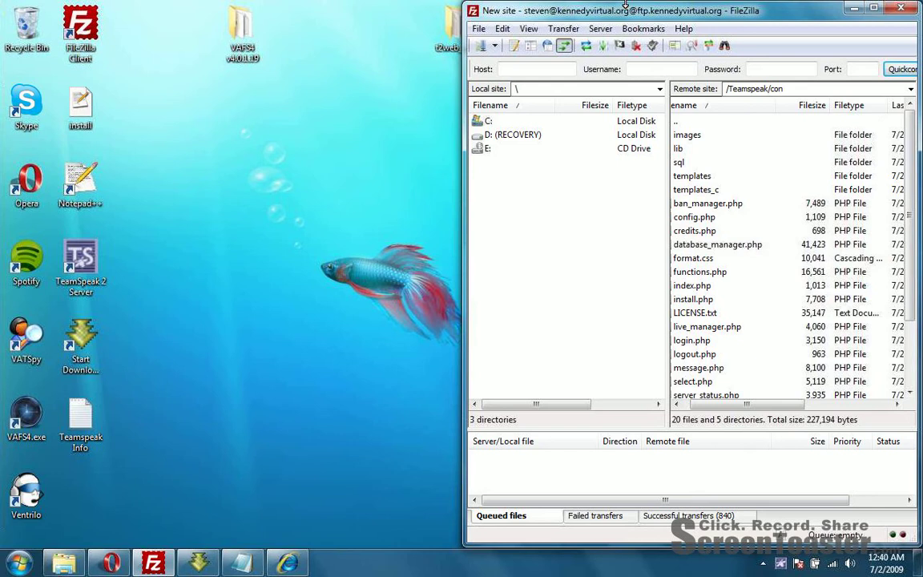
click(852, 7)
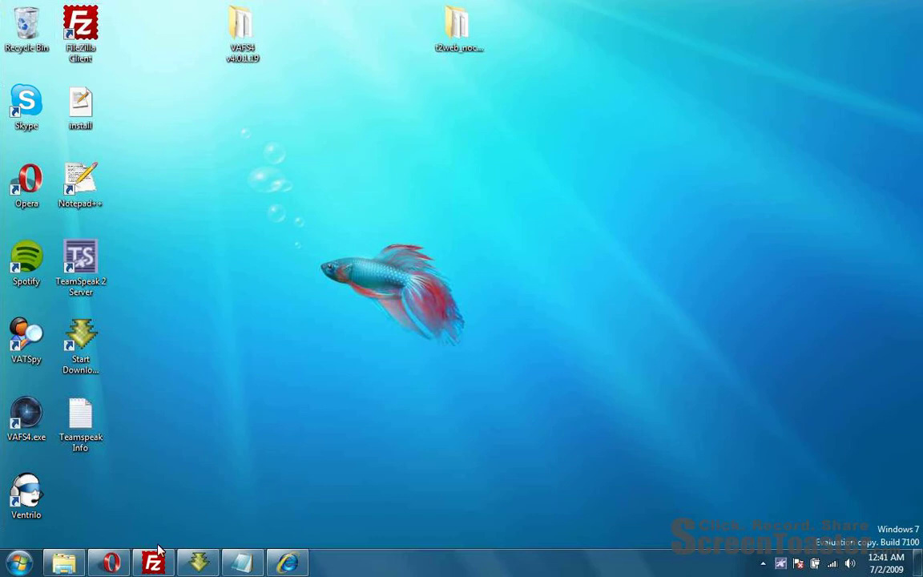
Step: Load teamspeak.com in a new Opera tab and go to its Free Download page
click(111, 563)
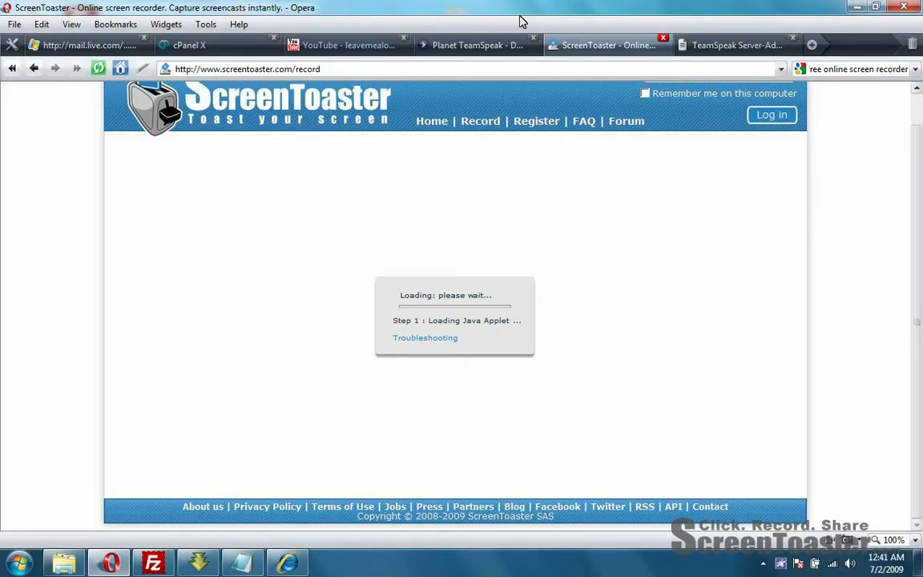
click(729, 48)
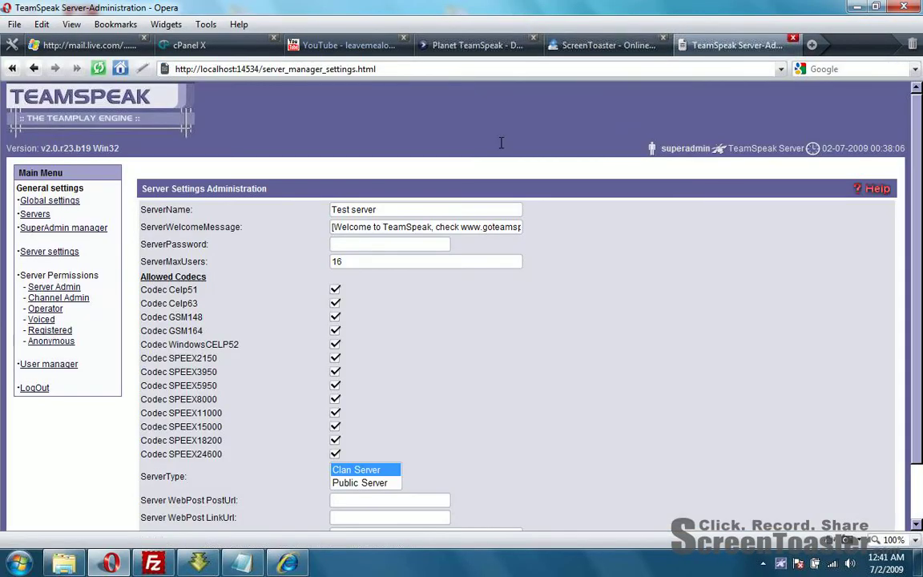
click(812, 47)
text(te)
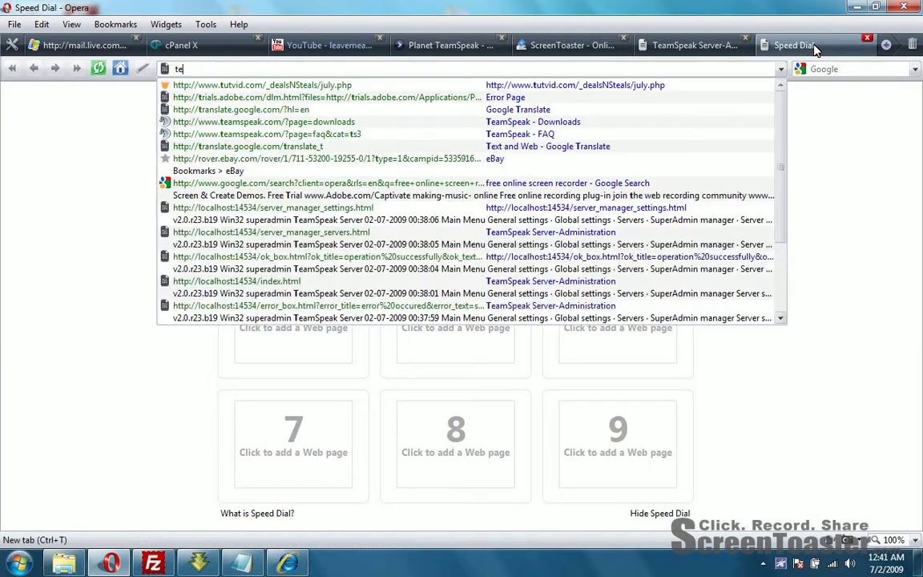
text(amspeak.com)
key(Return)
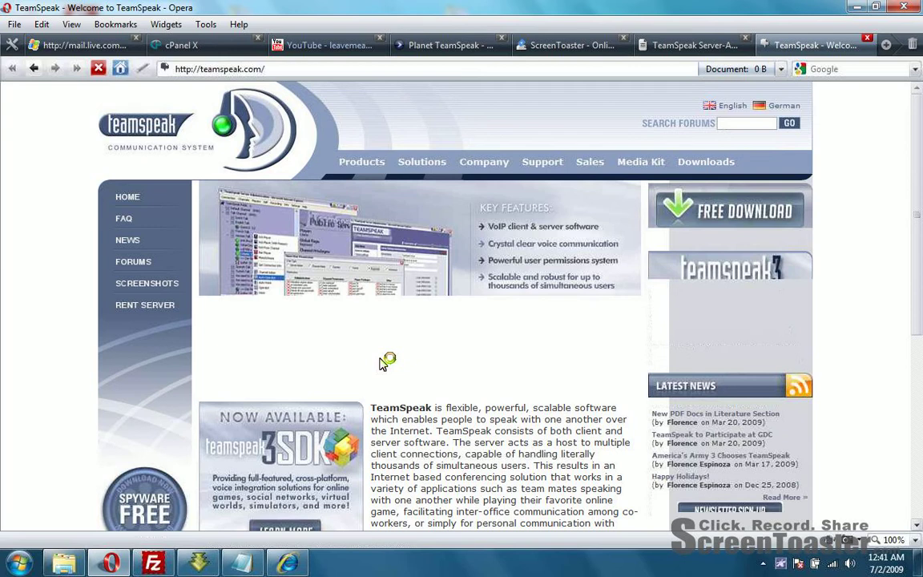
click(664, 207)
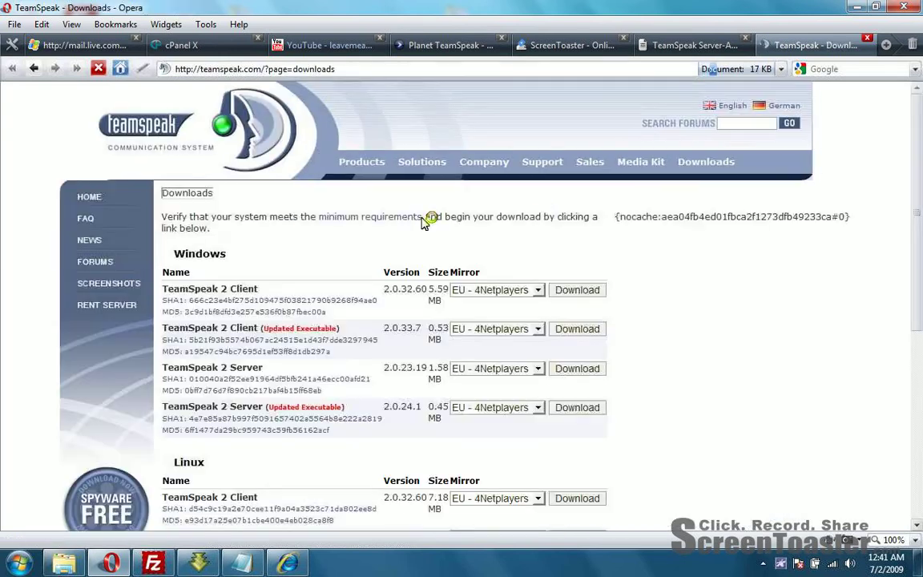
Step: Download the Windows TeamSpeak 2 Client 2.0.32.60 and agree to its licence agreement
scroll(312, 289, down, 2)
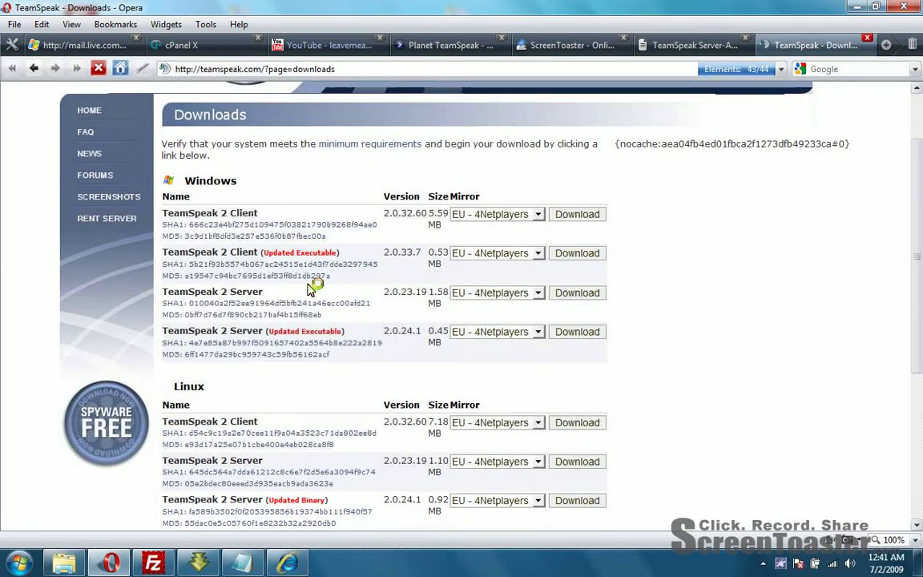
scroll(312, 288, down, 4)
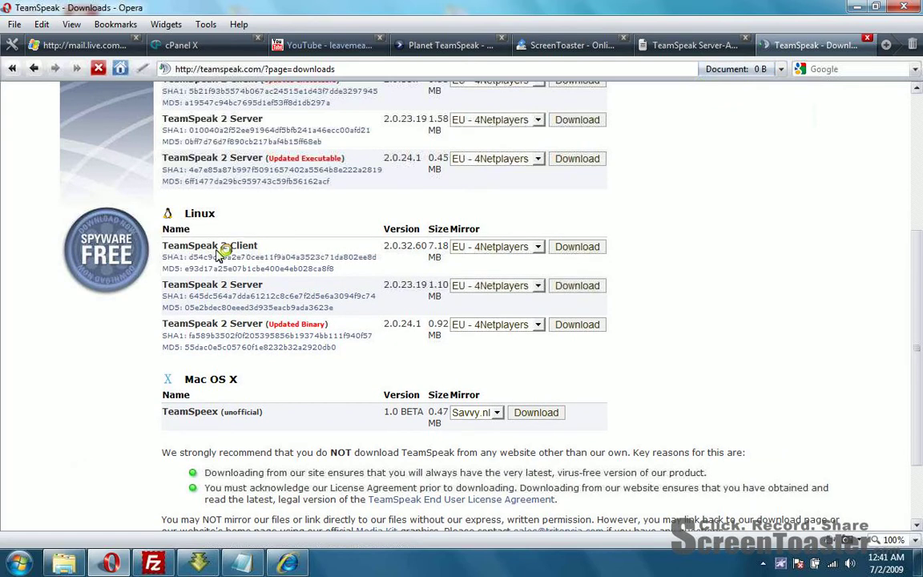
scroll(305, 393, up, 6)
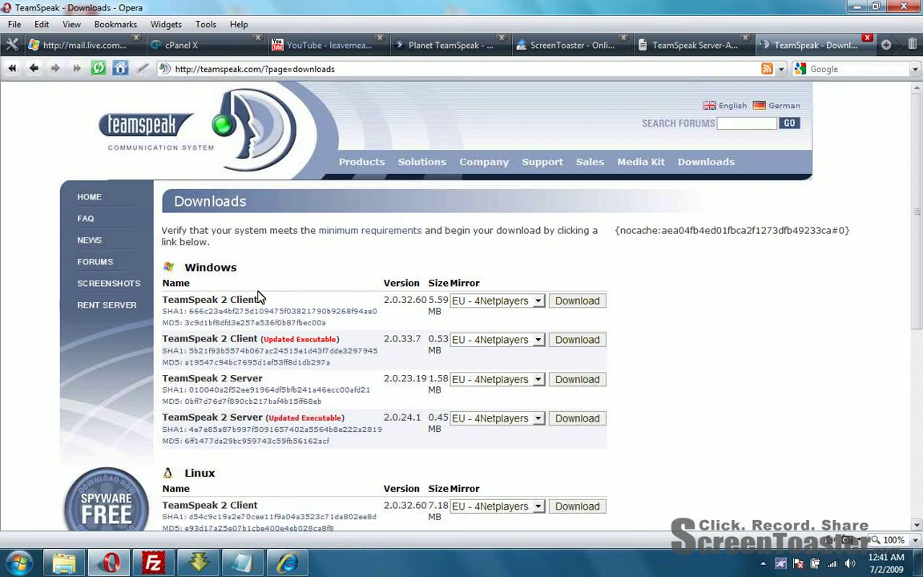
click(574, 301)
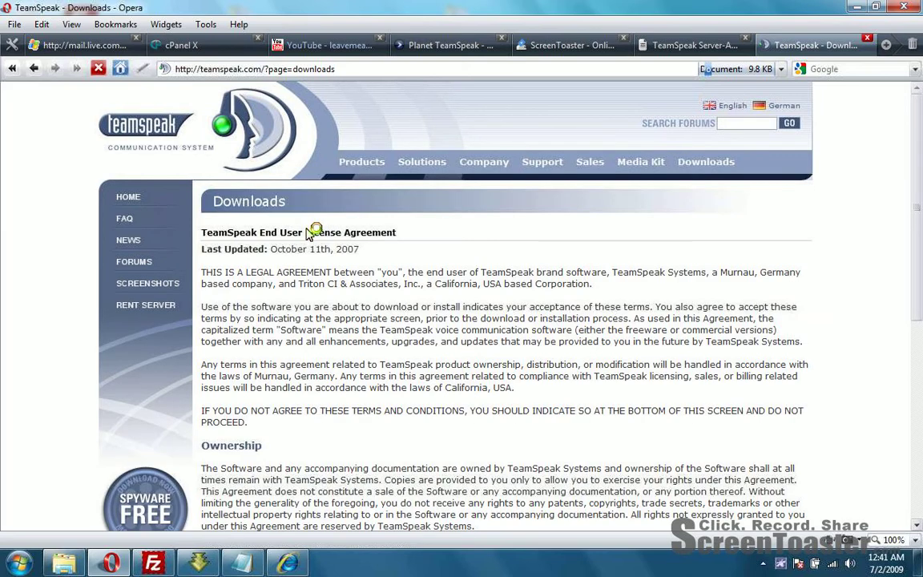
key(End)
click(443, 428)
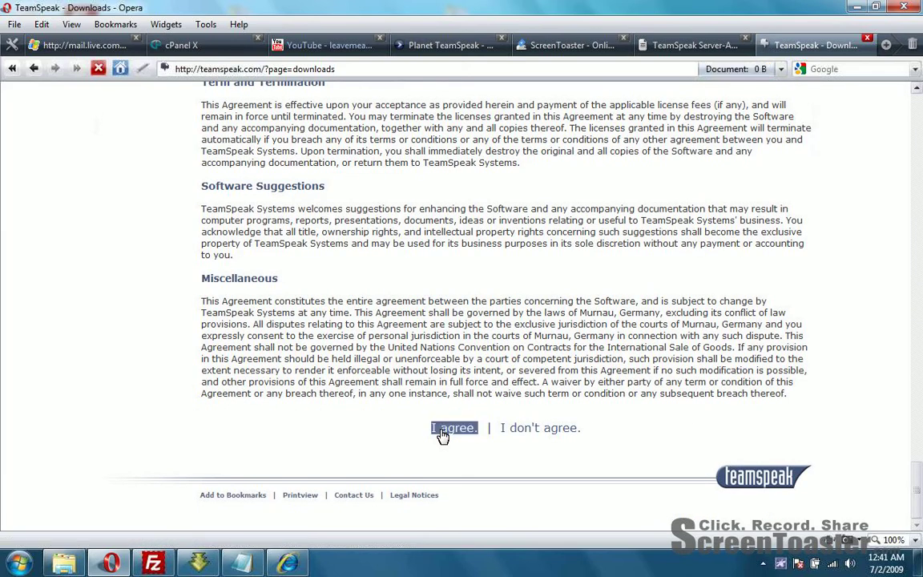
click(295, 566)
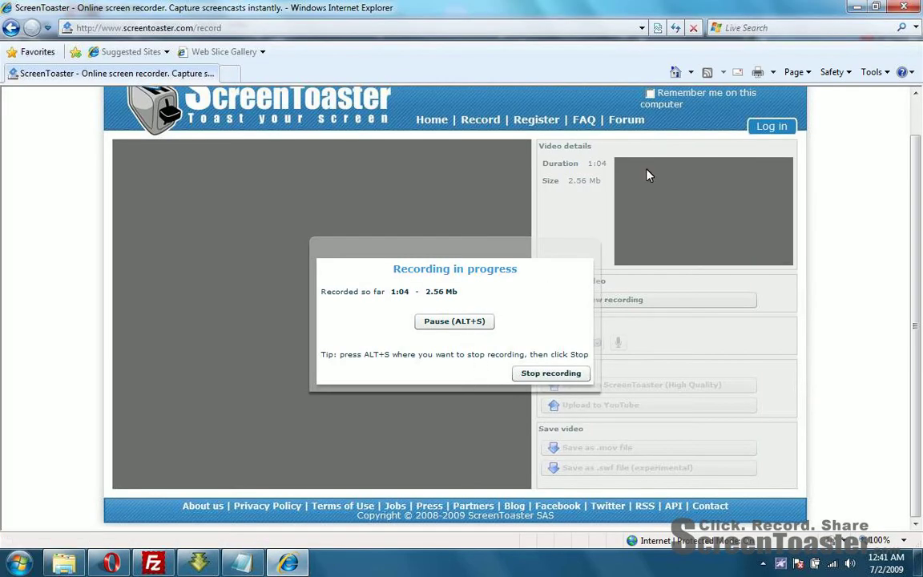
Step: Run ts2_client_rc2_2032.exe from Opera's Transfers list once it finishes downloading
click(856, 7)
click(345, 337)
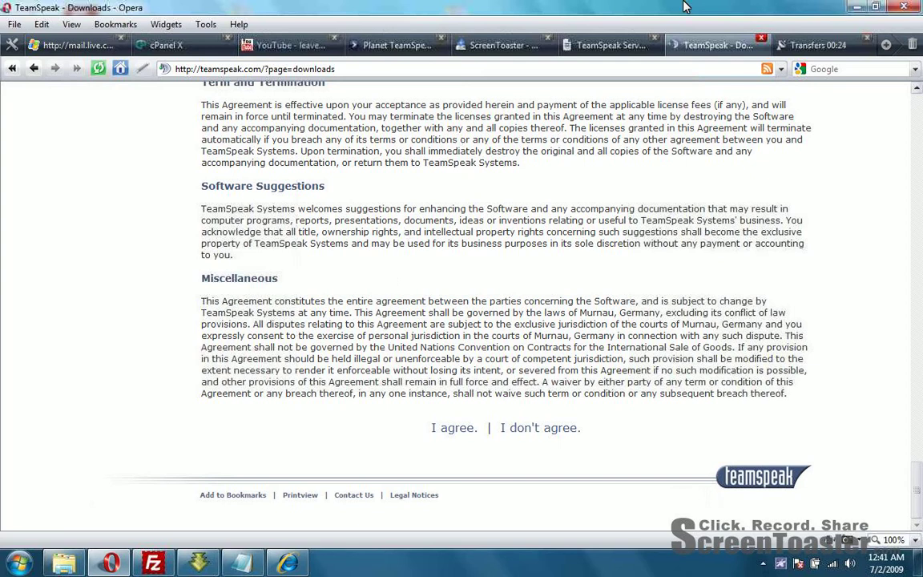
click(842, 48)
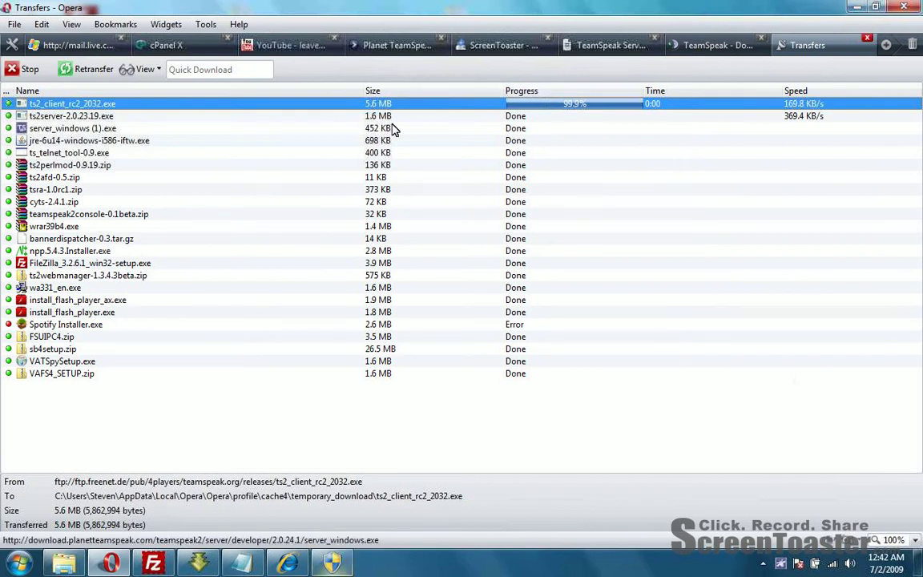
click(332, 563)
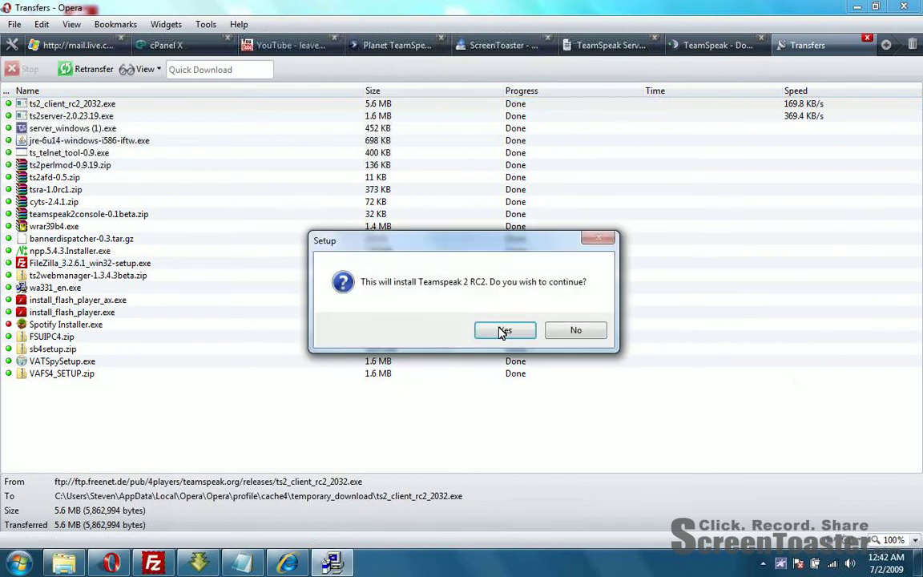
Step: Start TeamSpeak 2 RC2 setup, accept the licence, and install into Teamspeak2_RC2_Client
click(503, 331)
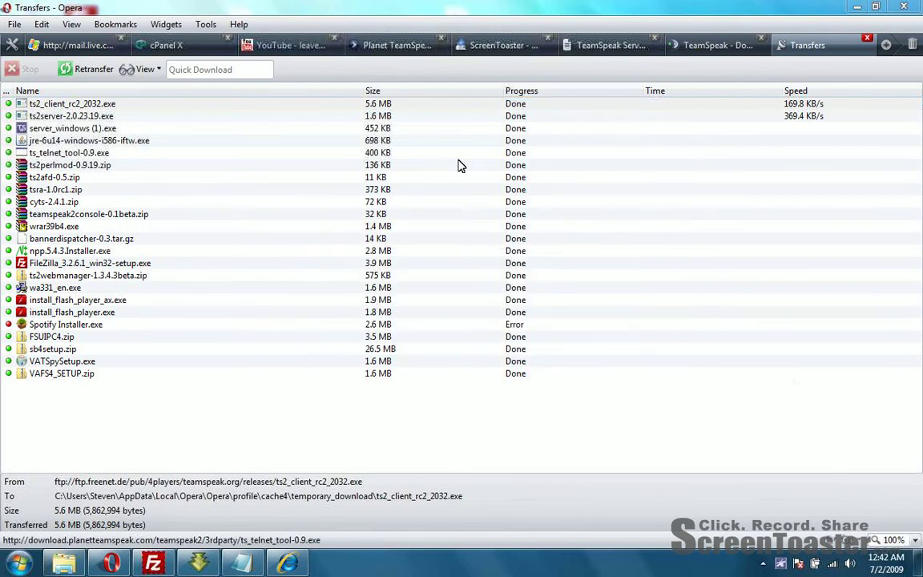
click(538, 409)
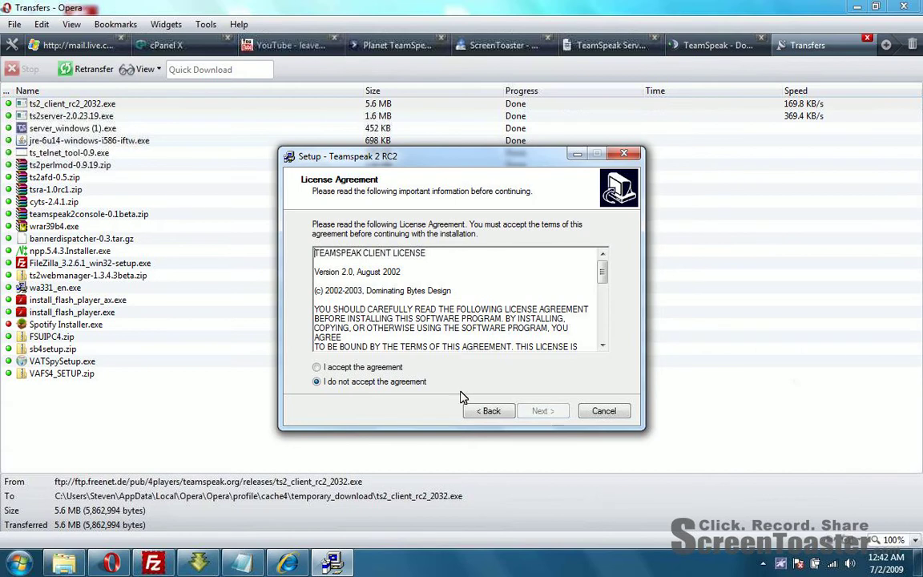
click(365, 367)
click(542, 410)
click(545, 411)
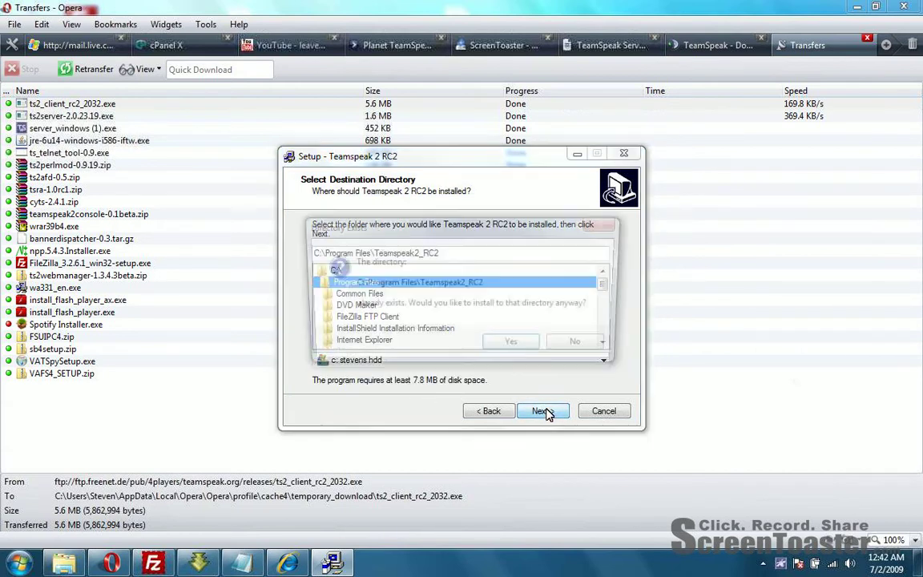
click(582, 350)
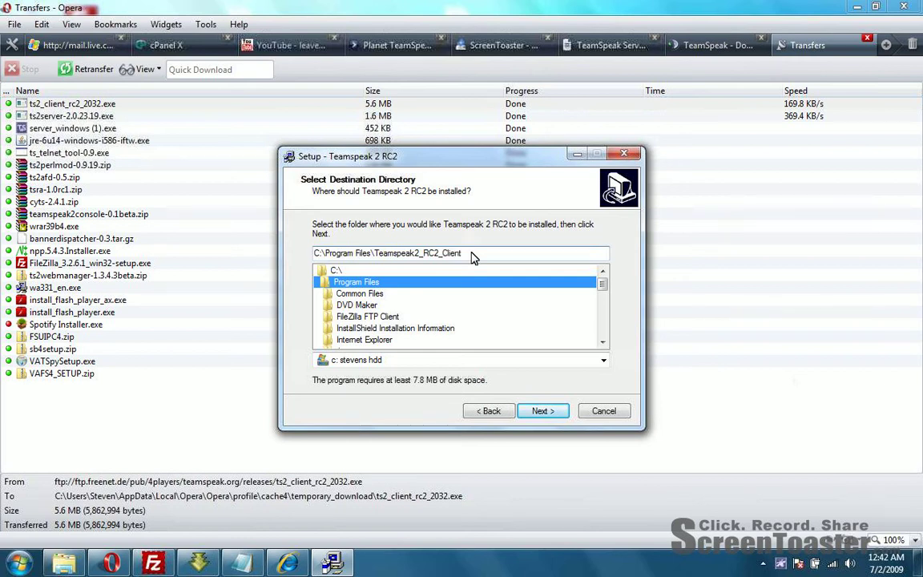
click(540, 411)
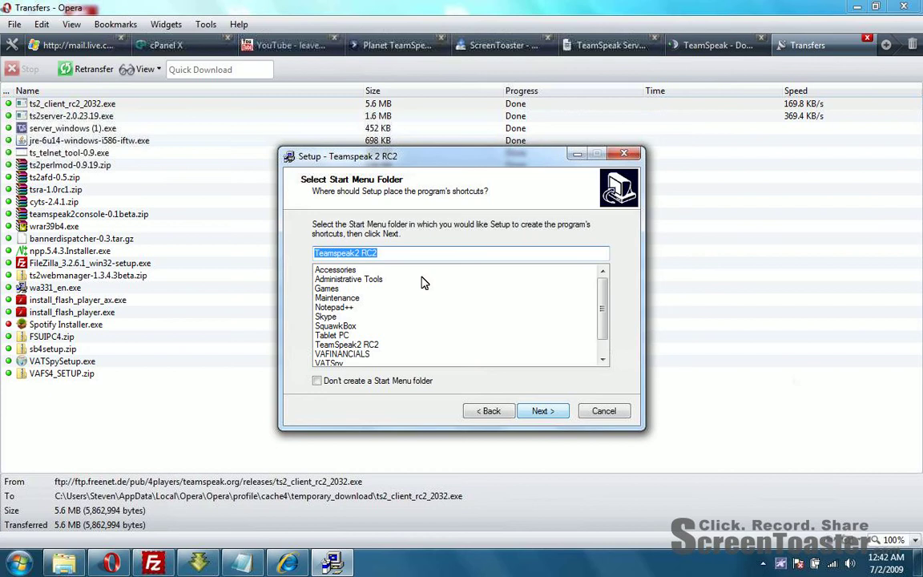
Step: Keep the Start Menu folder and install with a desktop icon
click(402, 256)
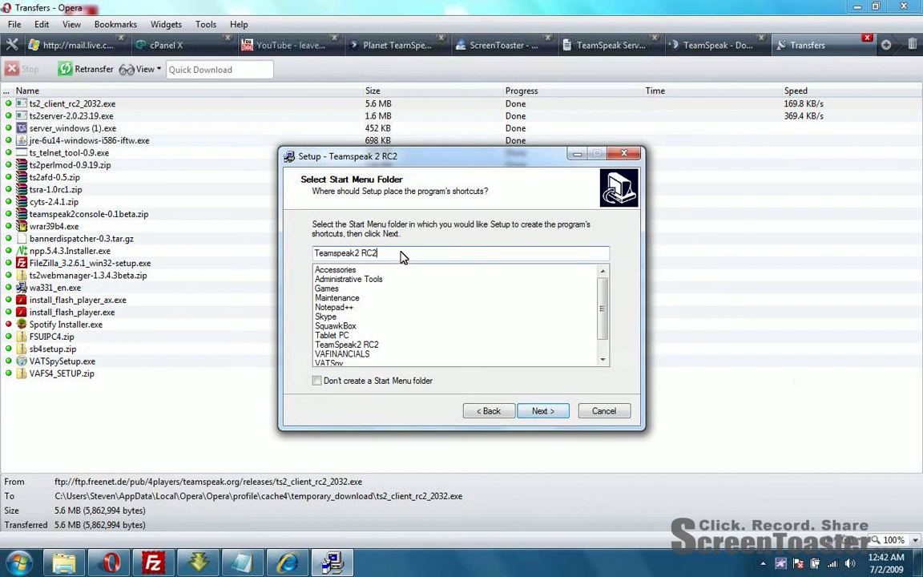
click(542, 412)
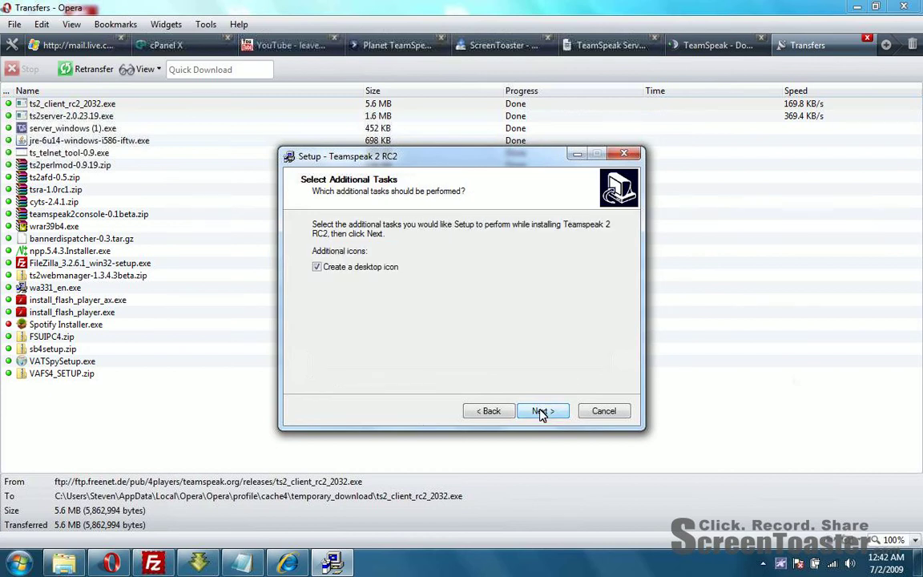
click(490, 411)
click(361, 381)
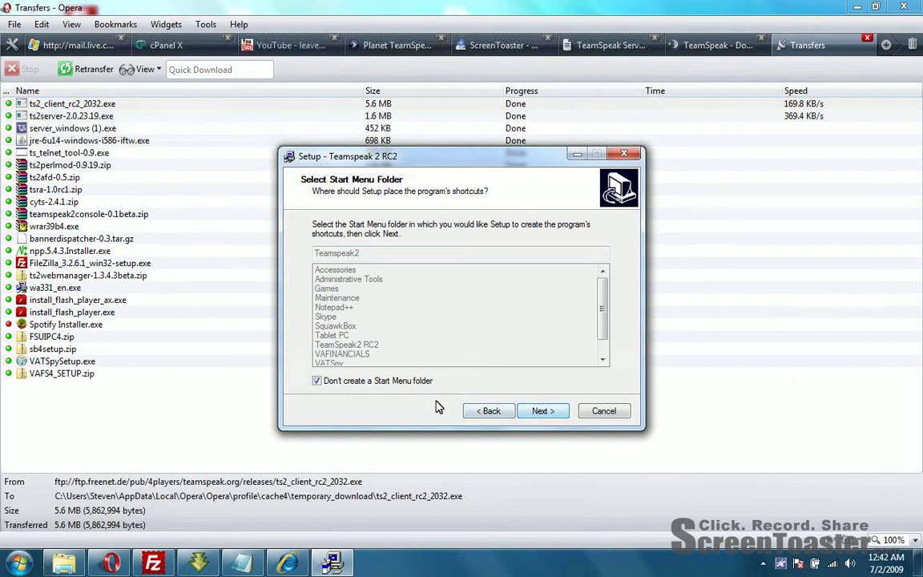
key(space)
click(542, 411)
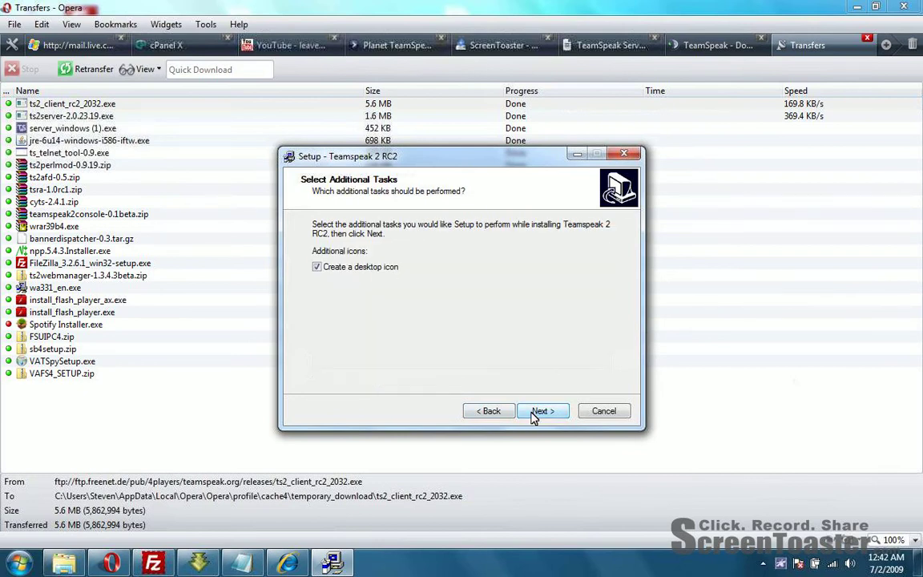
click(542, 411)
click(542, 411)
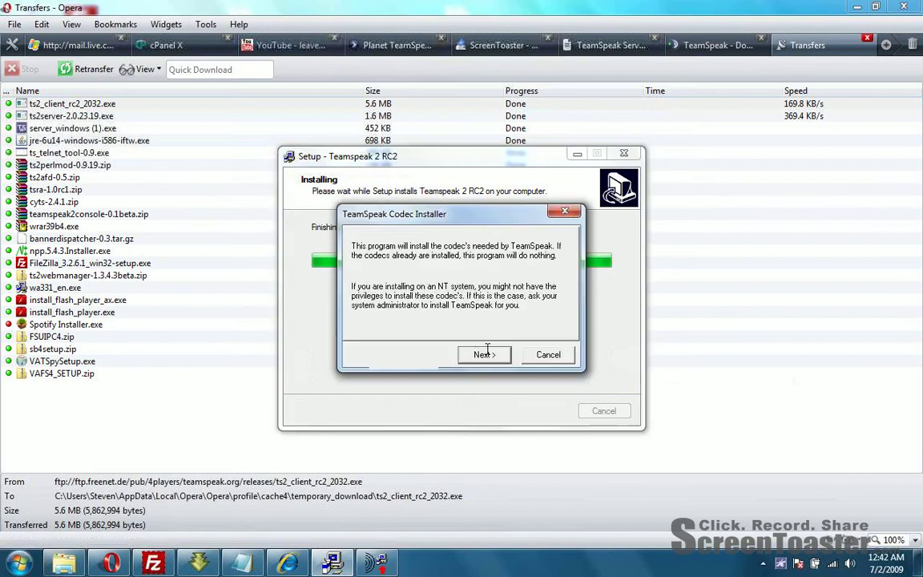
Step: Install the required codecs, then finish setup and launch the TeamSpeak client
click(484, 355)
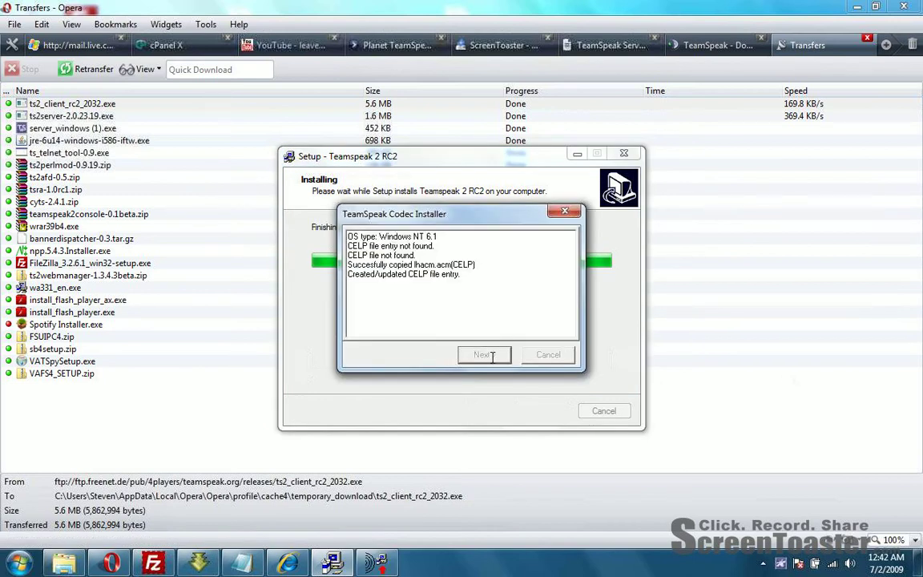
click(546, 354)
click(542, 408)
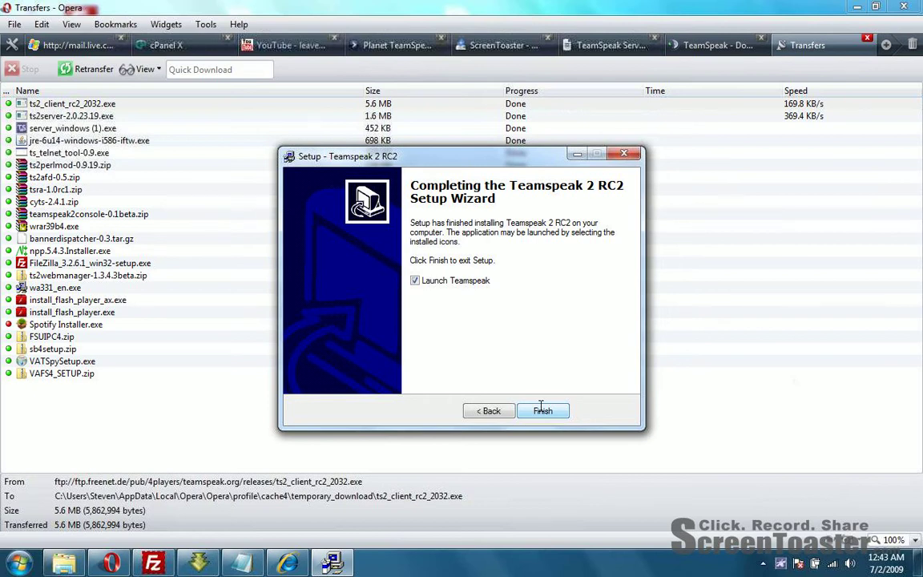
click(542, 410)
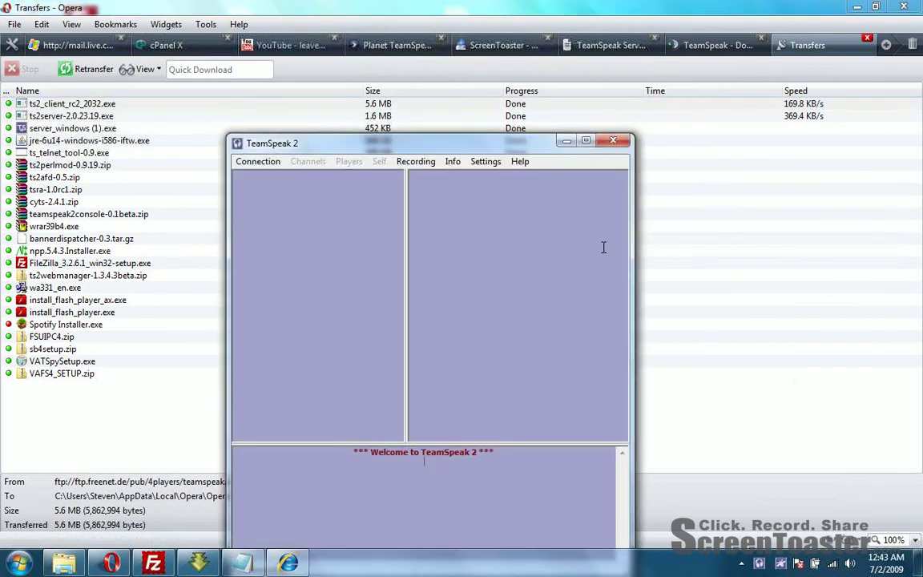
Step: Close the TeamSpeak 2 client, minimize Opera, and bring up the Teamspeak2_RC2 folder
click(567, 142)
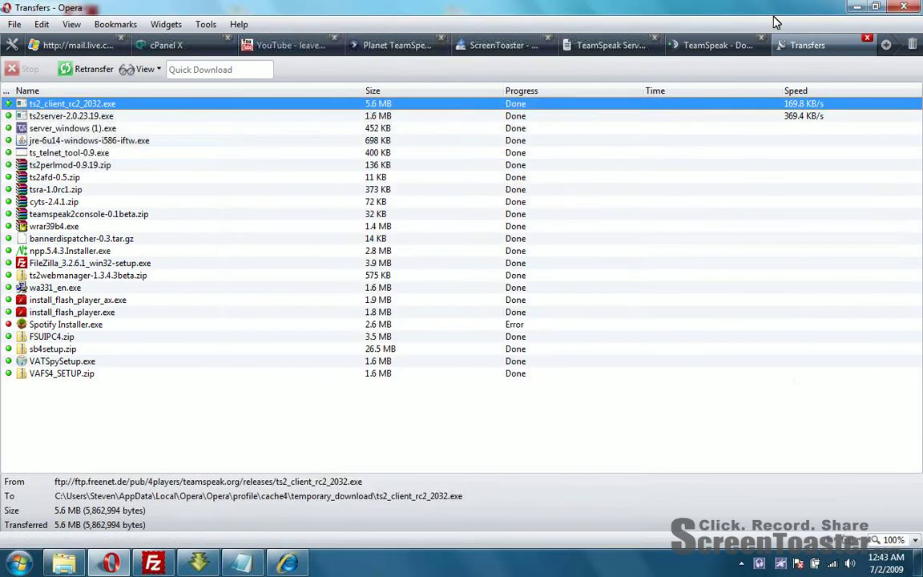
click(856, 7)
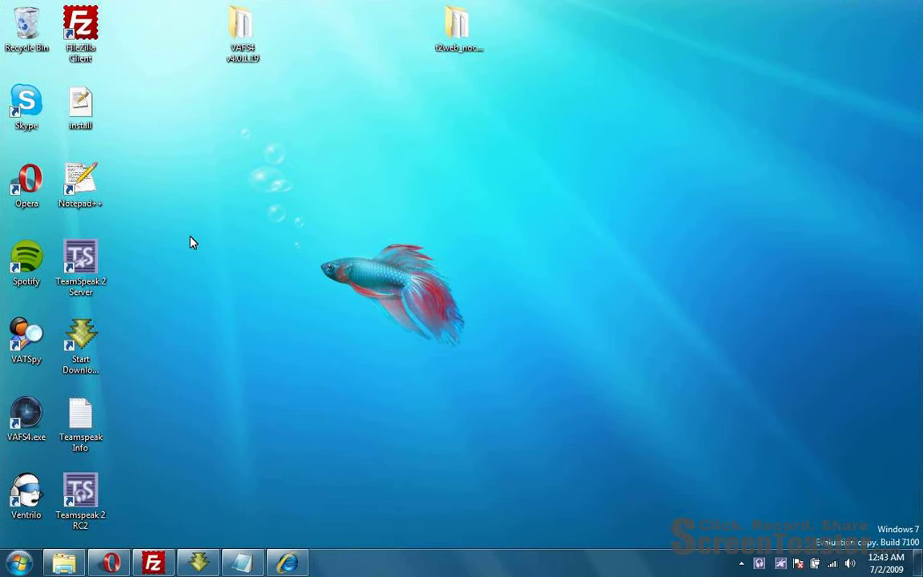
drag(296, 202, 238, 137)
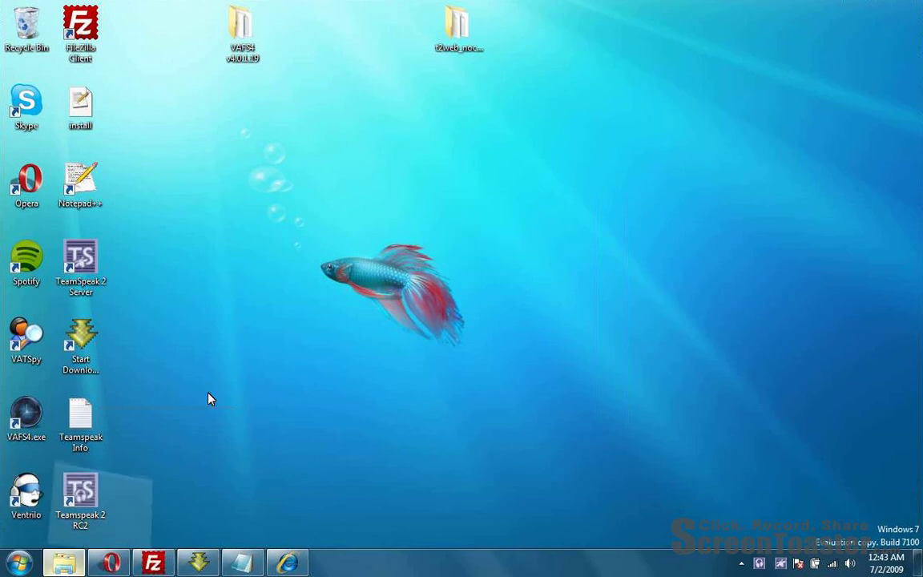
click(64, 564)
Step: Open the server config file in Notepad, minimize it, then view the file's properties
drag(164, 11, 448, 44)
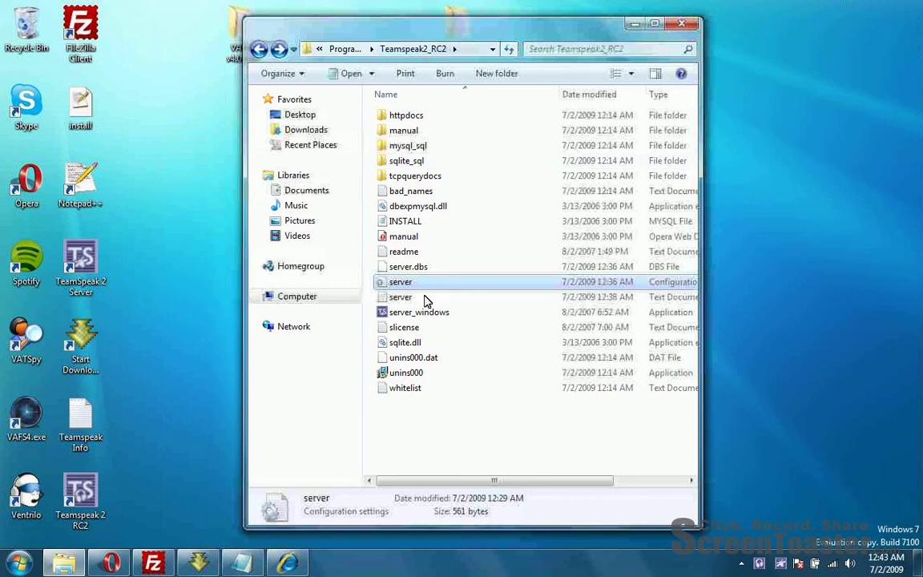
click(371, 277)
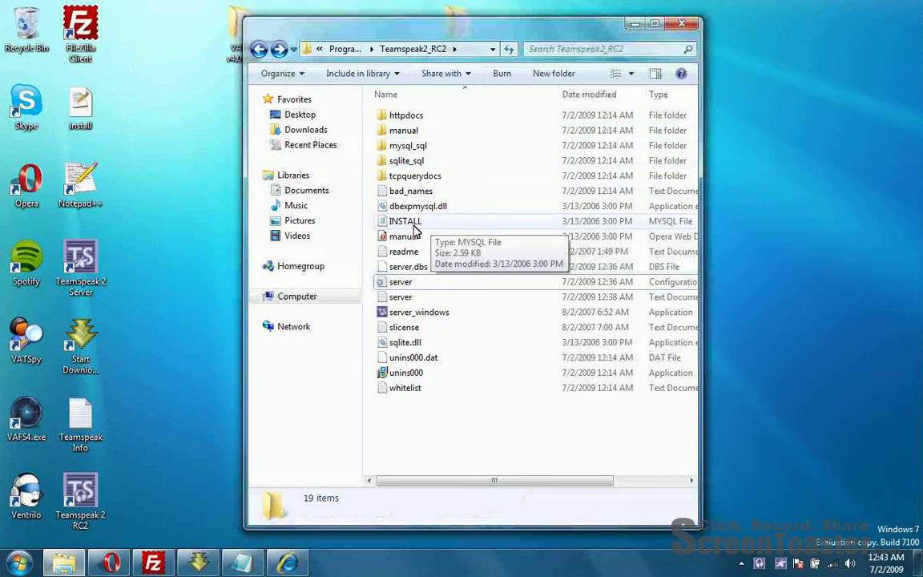
double_click(403, 282)
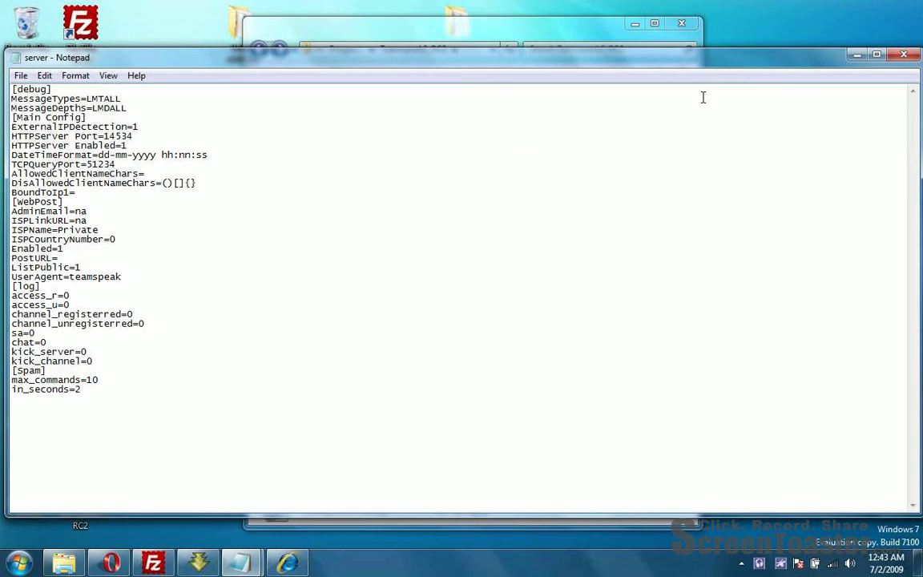
click(855, 55)
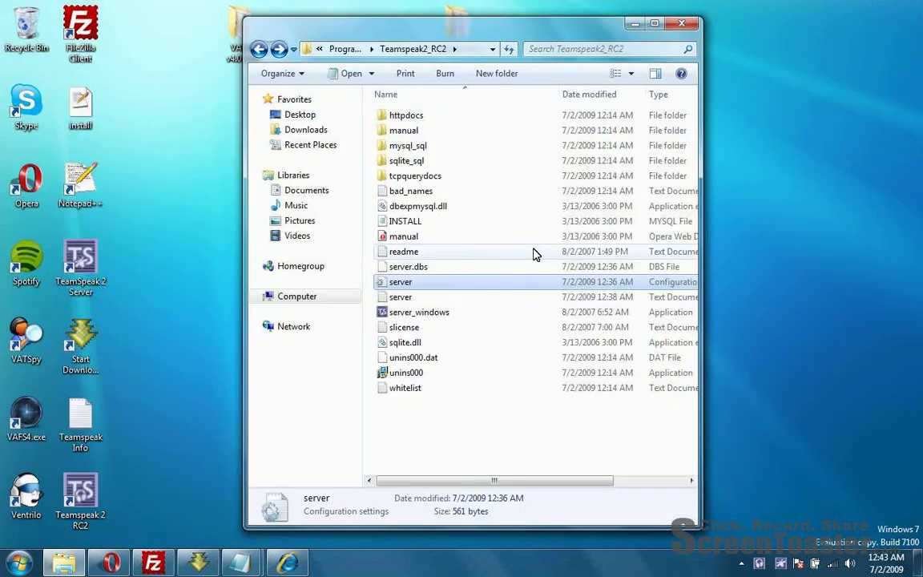
right_click(441, 286)
click(516, 522)
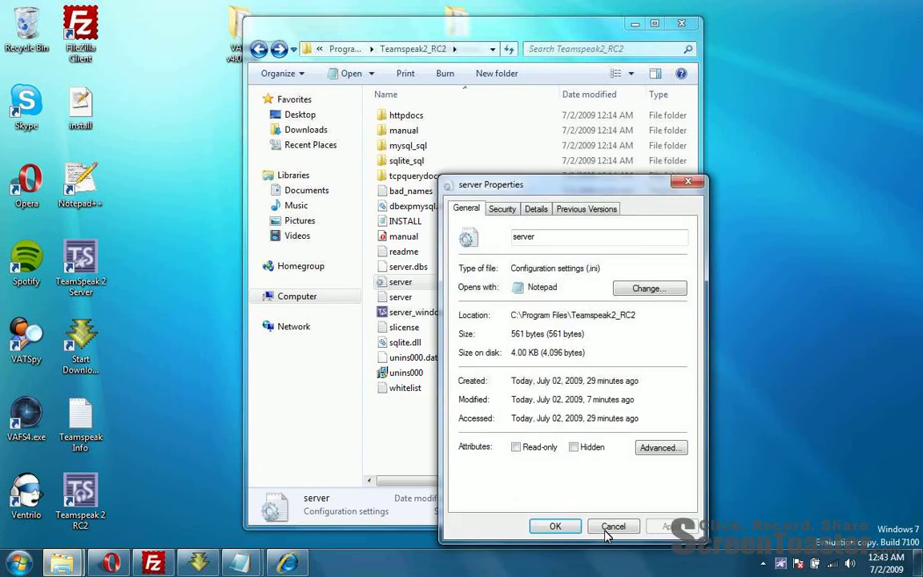
click(609, 530)
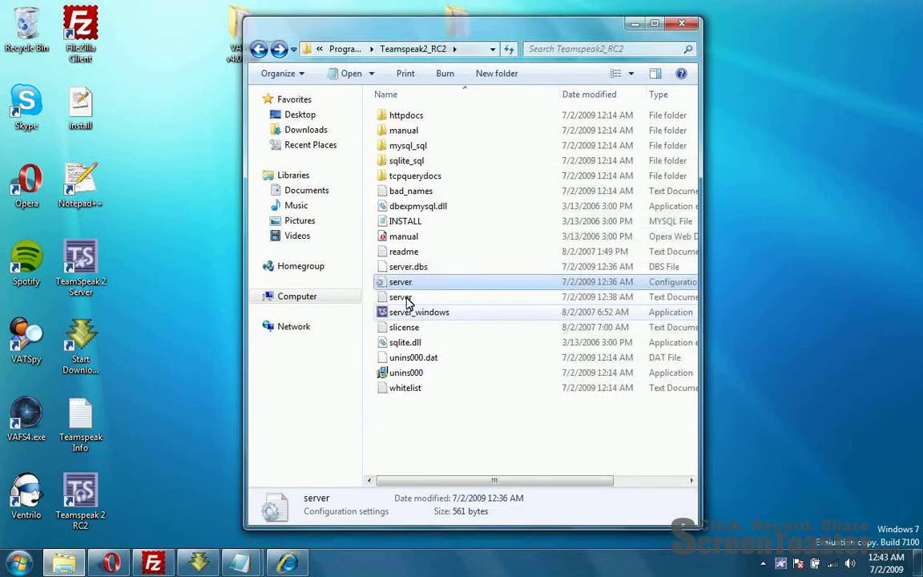
click(260, 53)
right_click(463, 342)
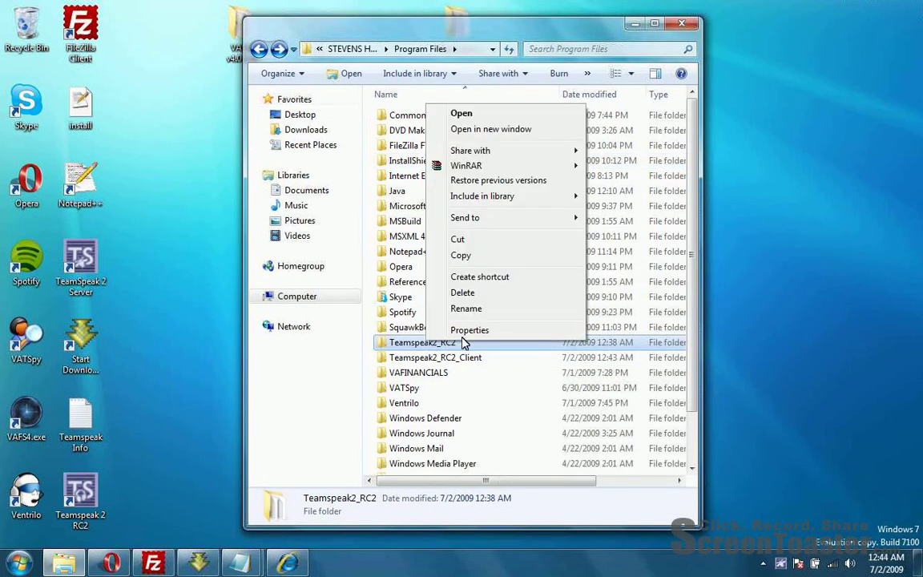
click(469, 329)
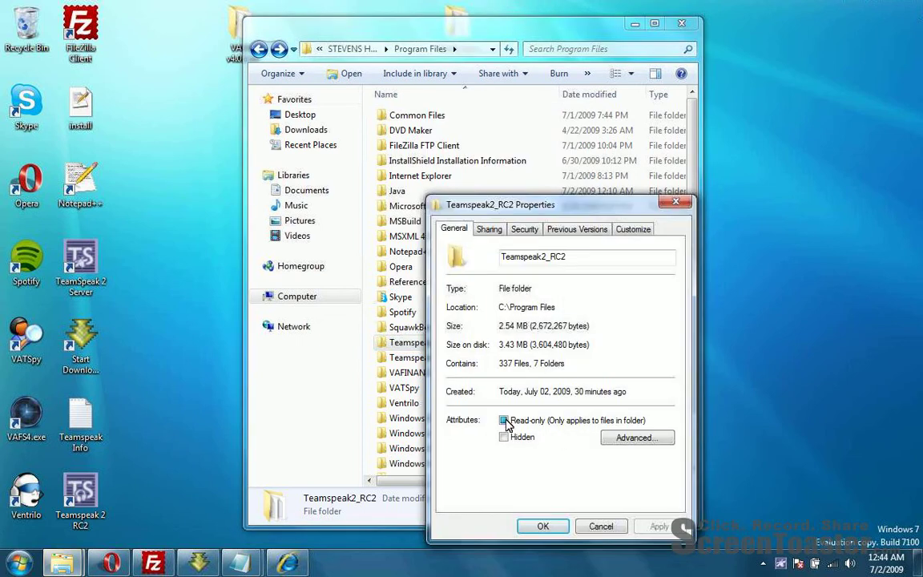
click(524, 229)
click(521, 303)
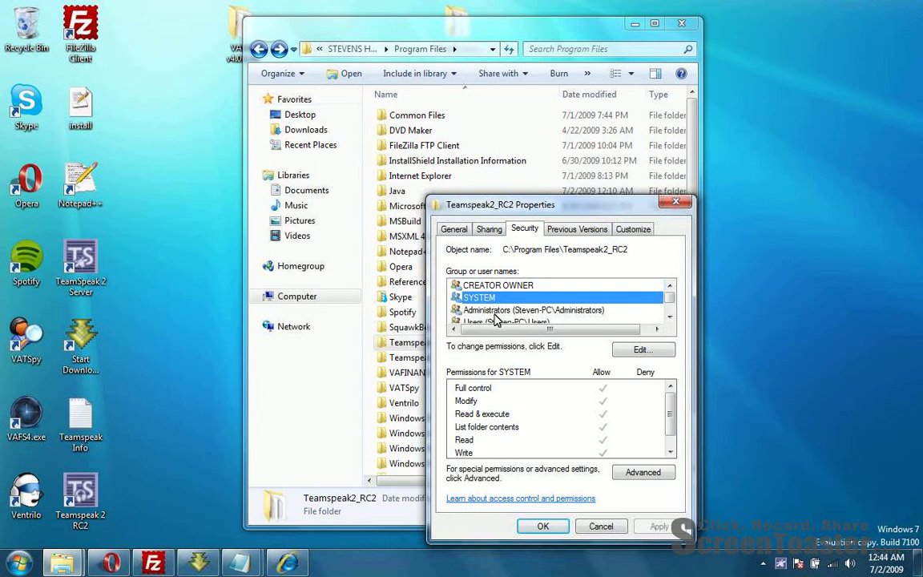
click(511, 311)
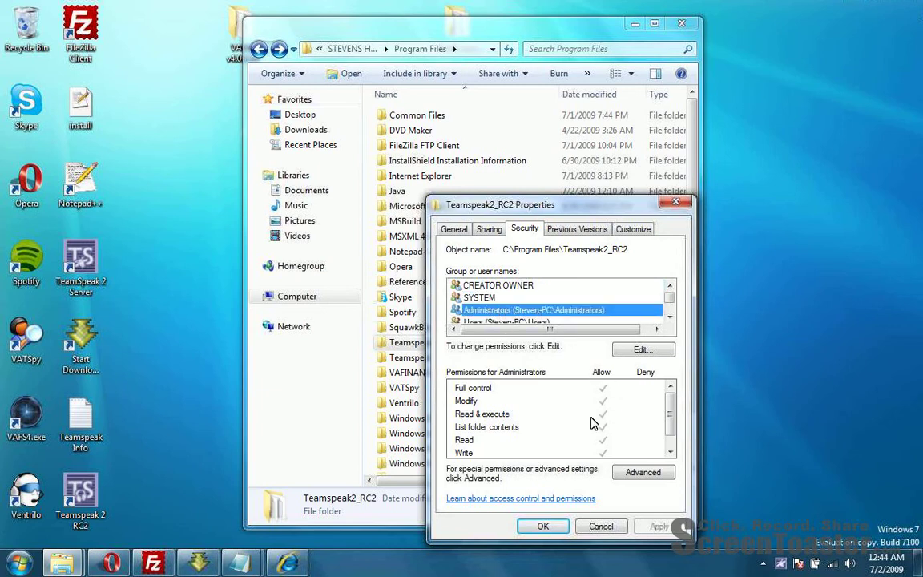
click(543, 527)
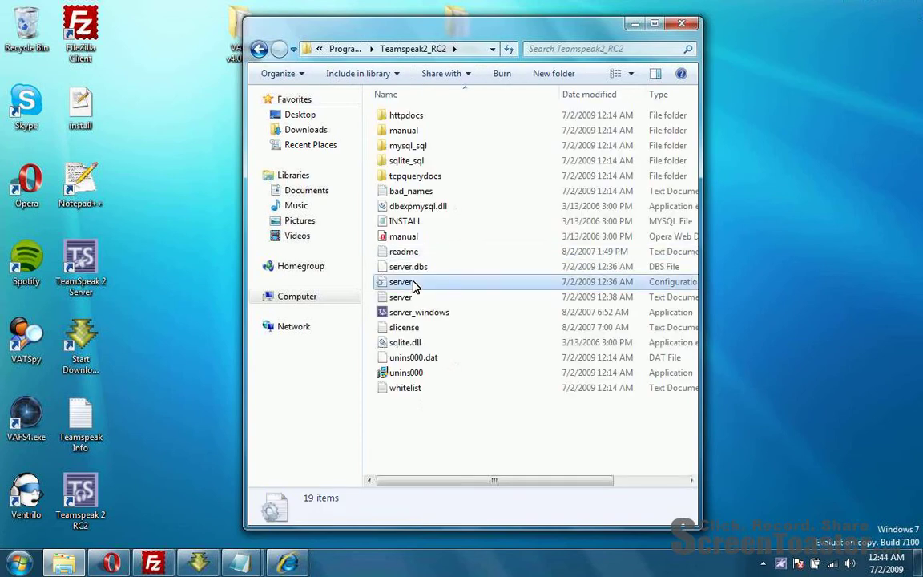
double_click(412, 285)
Step: Arrange the Notepad window and highlight the HTTPServer port number in the server config
drag(209, 65, 199, 66)
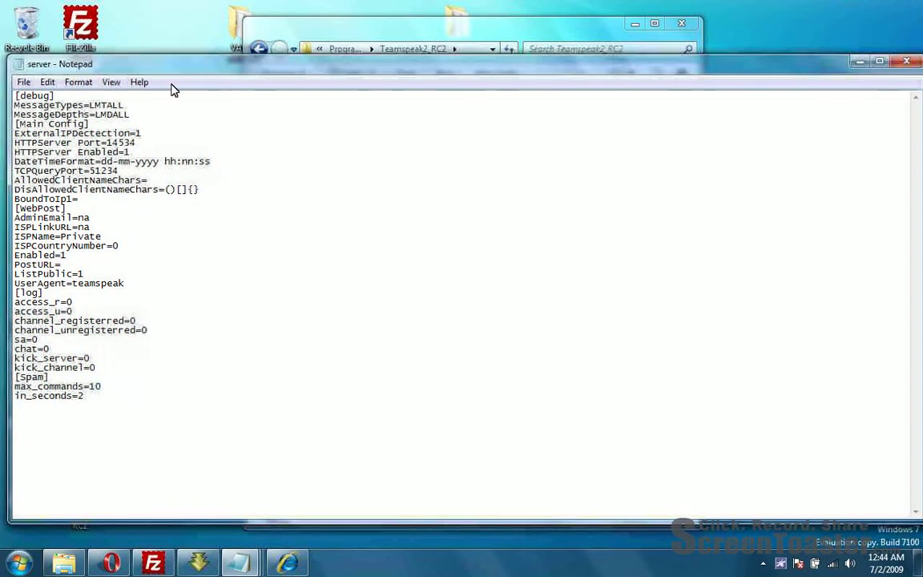
drag(135, 103, 15, 103)
click(134, 102)
drag(133, 102, 78, 105)
click(81, 105)
drag(106, 143, 130, 143)
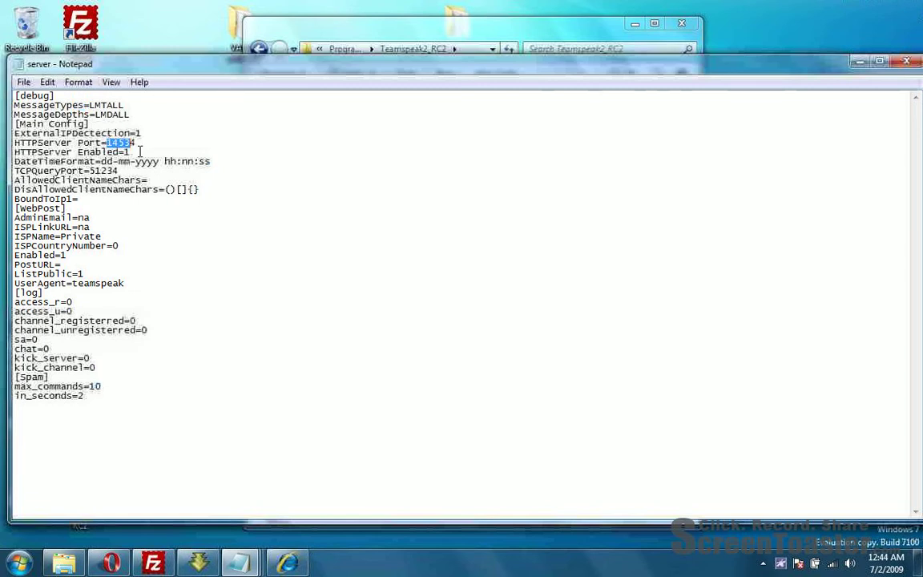
click(139, 151)
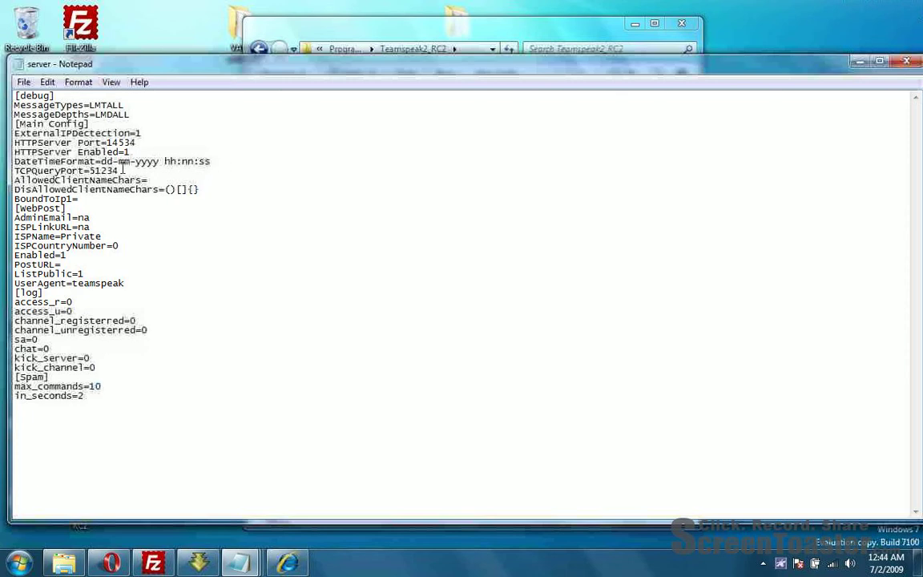
Step: Change TCPQueryPort from 51234 to 4354 and edit the DisAllowedClientNameChars line
drag(118, 171, 90, 171)
text(4354)
drag(165, 189, 176, 189)
click(208, 190)
text(_+)
key(BackSpace)
key(BackSpace)
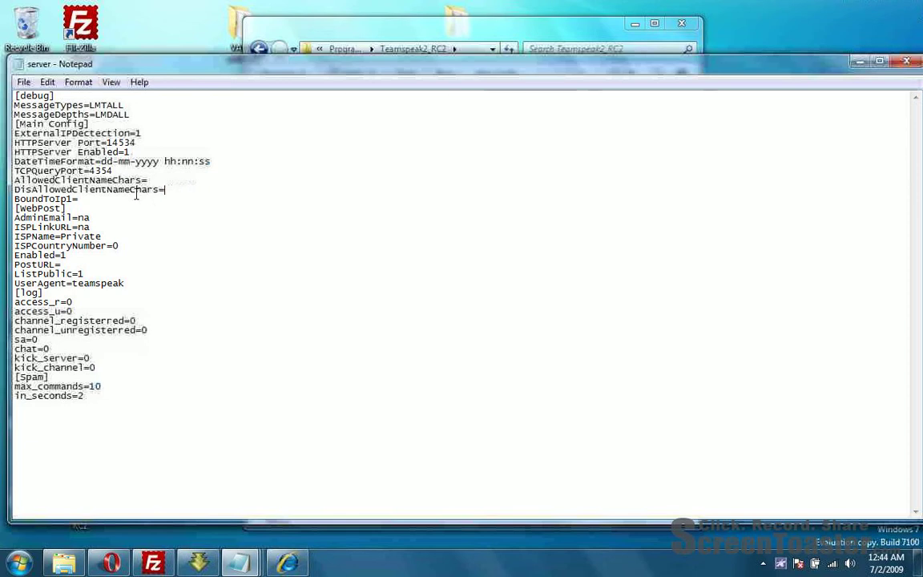
Step: Set the channel_registerred and channel_unregisterred log values from 0 to 1
click(101, 228)
click(112, 238)
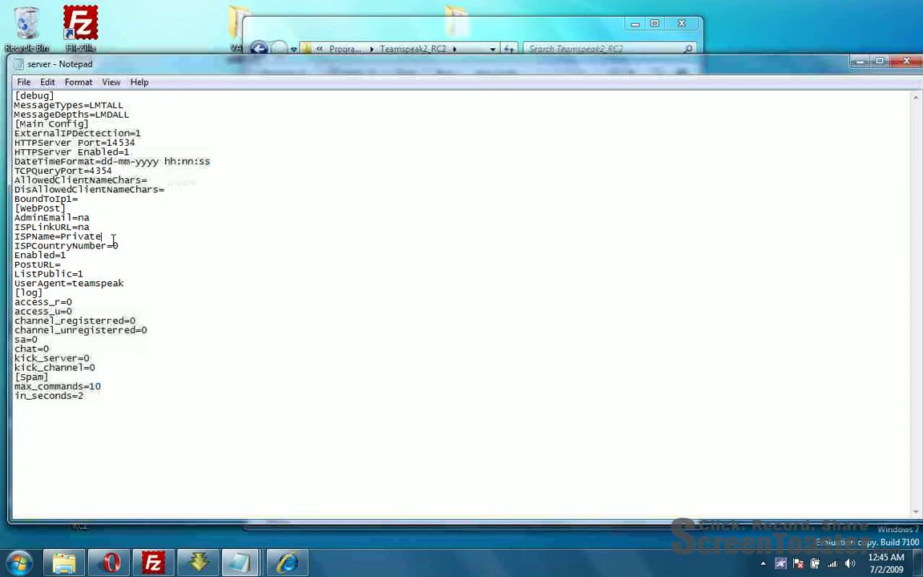
click(125, 282)
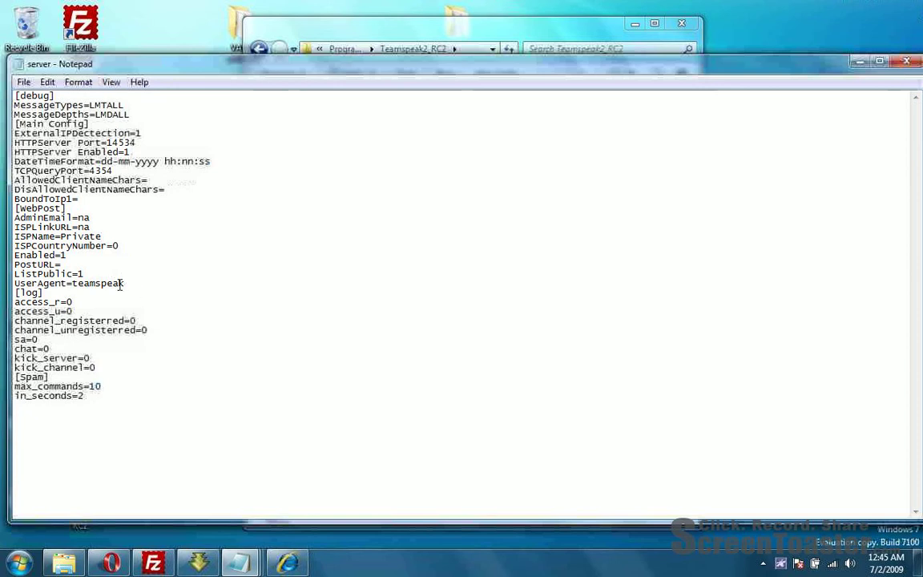
double_click(29, 293)
click(67, 292)
double_click(96, 282)
click(45, 294)
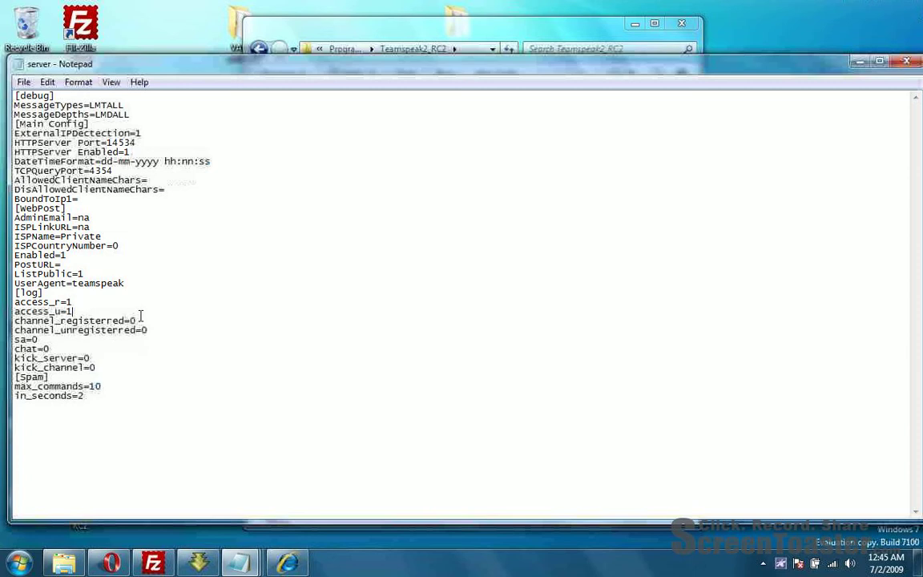
key(BackSpace)
text(1)
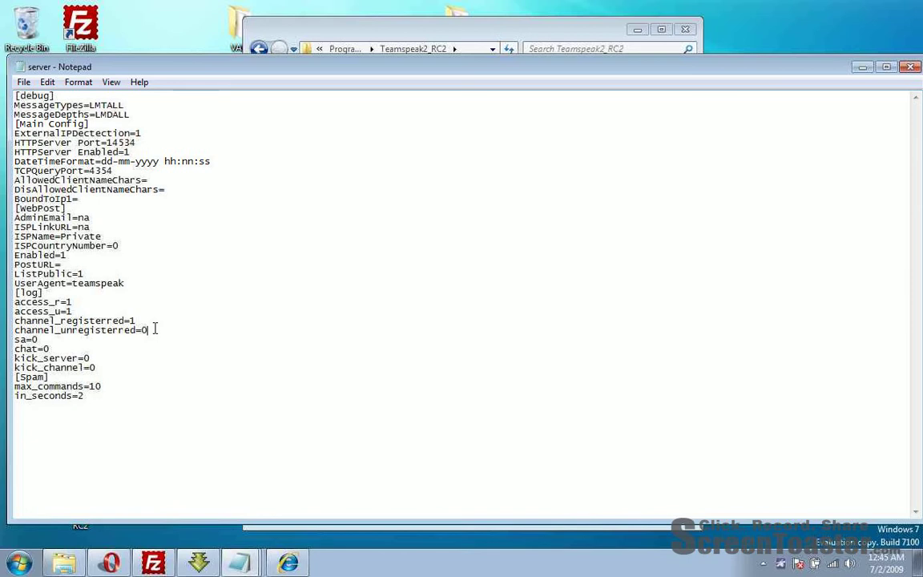
key(BackSpace)
text(1)
Step: Change max_commands from 10 to 3, then save and close the server config
click(97, 358)
drag(102, 386, 91, 388)
text(3)
click(863, 66)
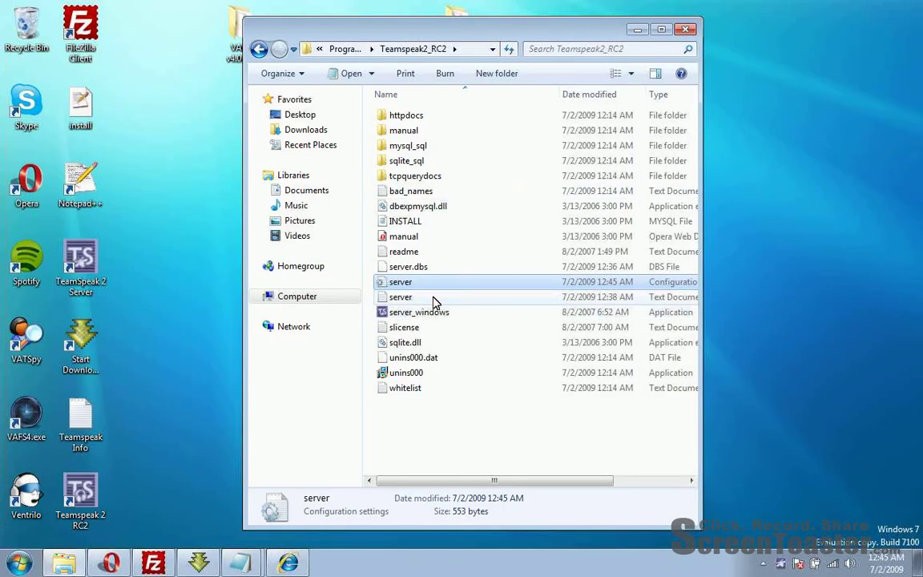
Step: Close Opera's TeamSpeak Downloads and Transfers tabs and enter 1092.16 in a new tab
right_click(780, 568)
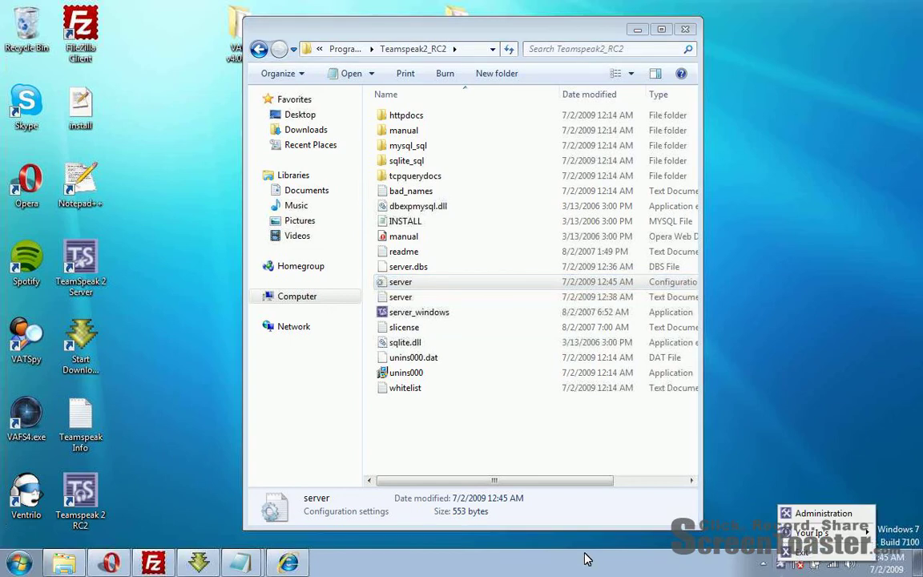
click(111, 563)
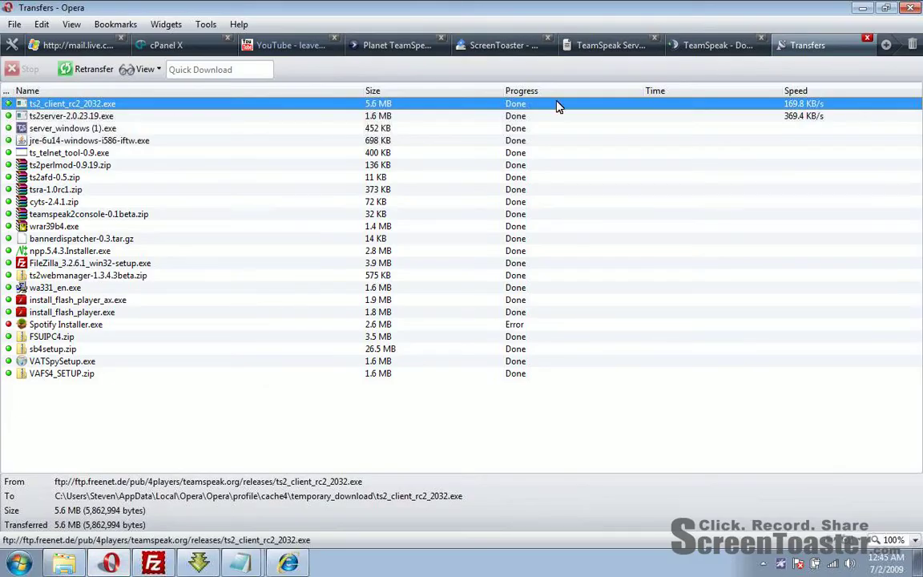
click(711, 46)
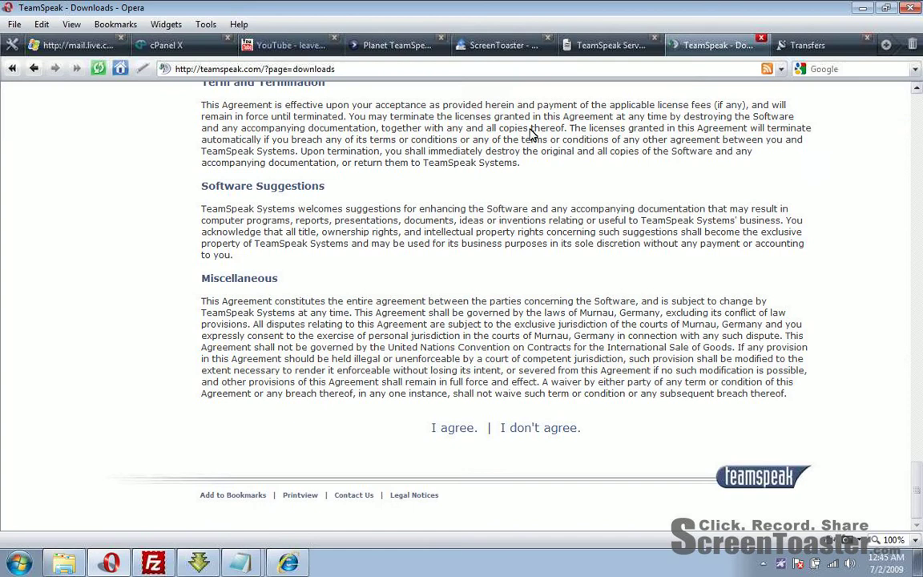
click(760, 39)
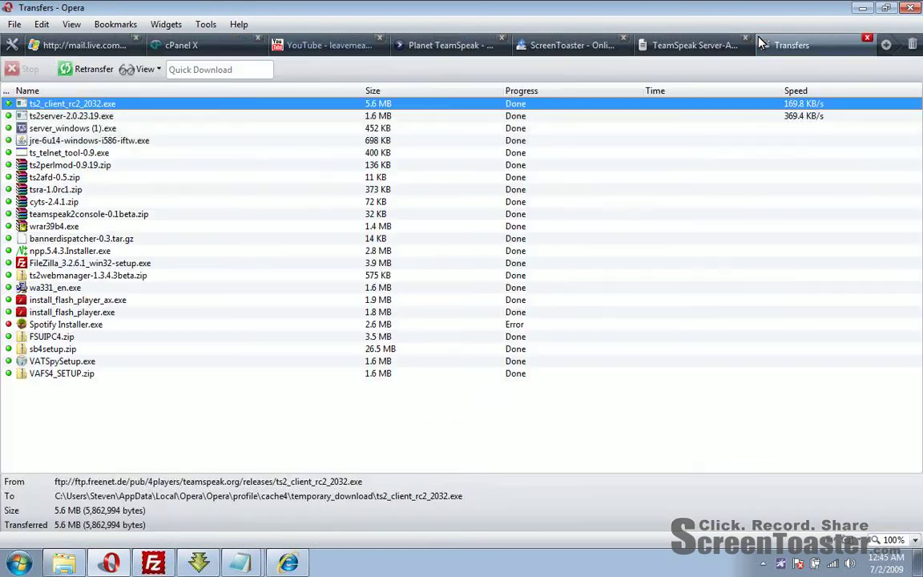
click(868, 39)
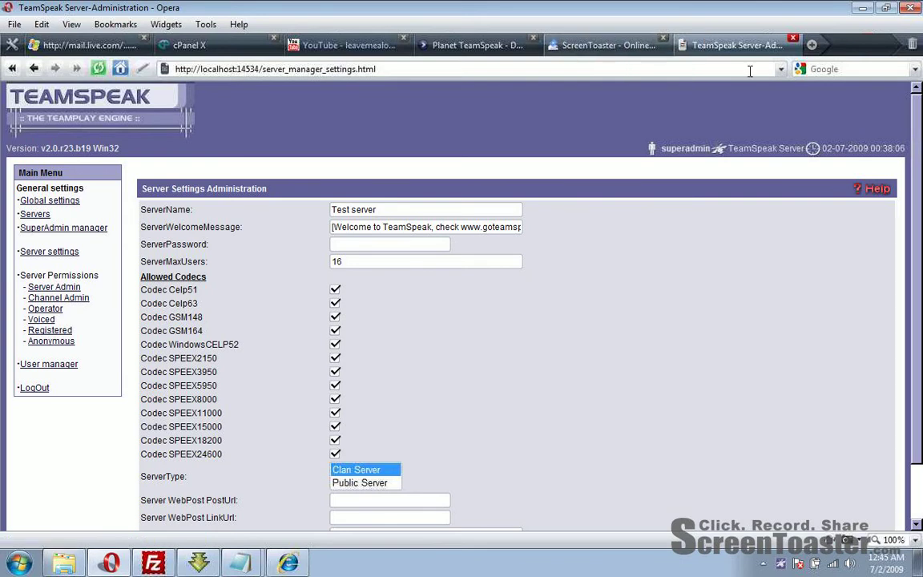
click(811, 45)
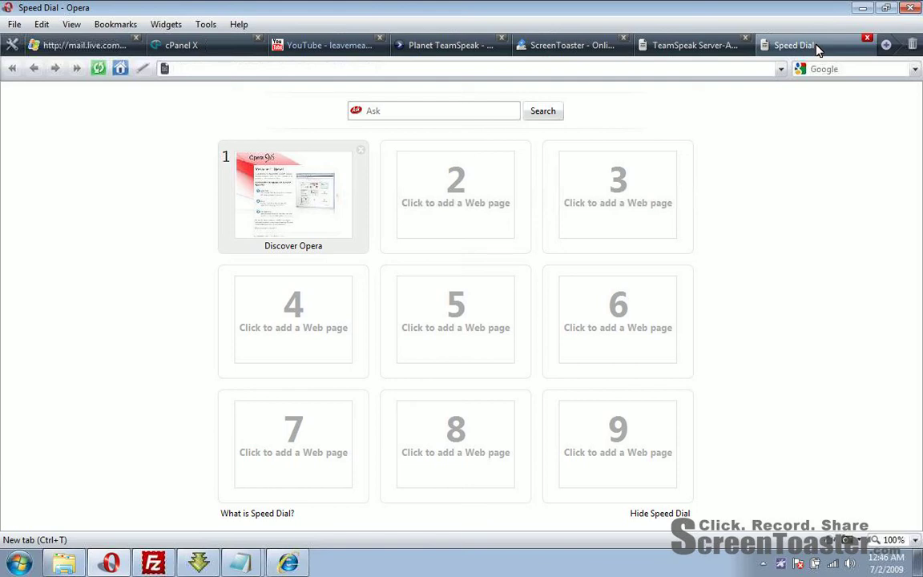
text(1092.1)
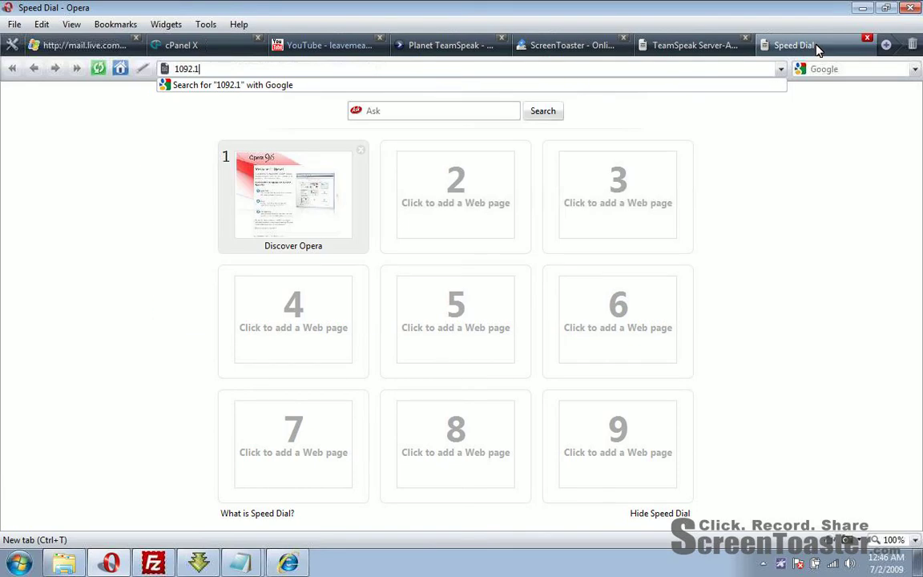
text(6)
Step: Correct the router address to 192.168.1.1 and load the NETGEAR setup page
key(BackSpace)
key(BackSpace)
key(BackSpace)
key(BackSpace)
key(BackSpace)
key(BackSpace)
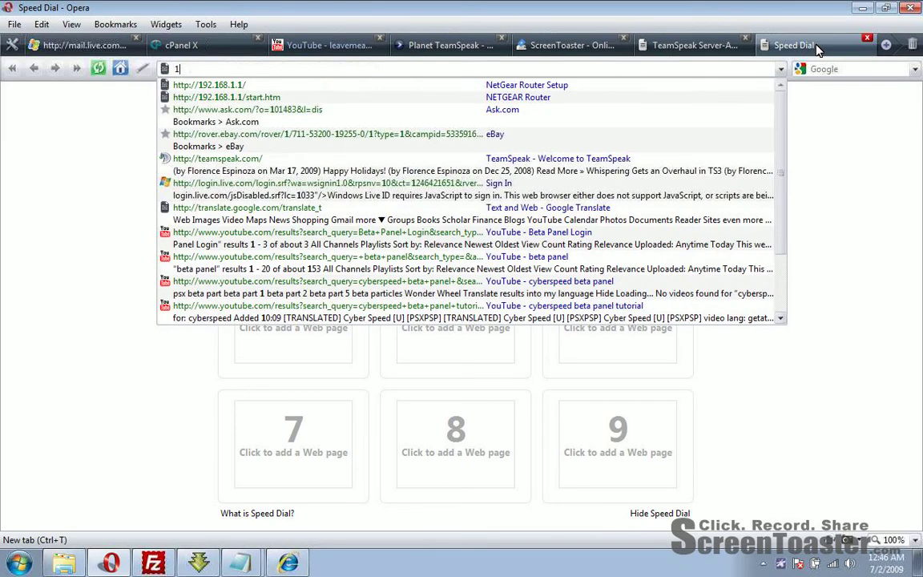
text(9)
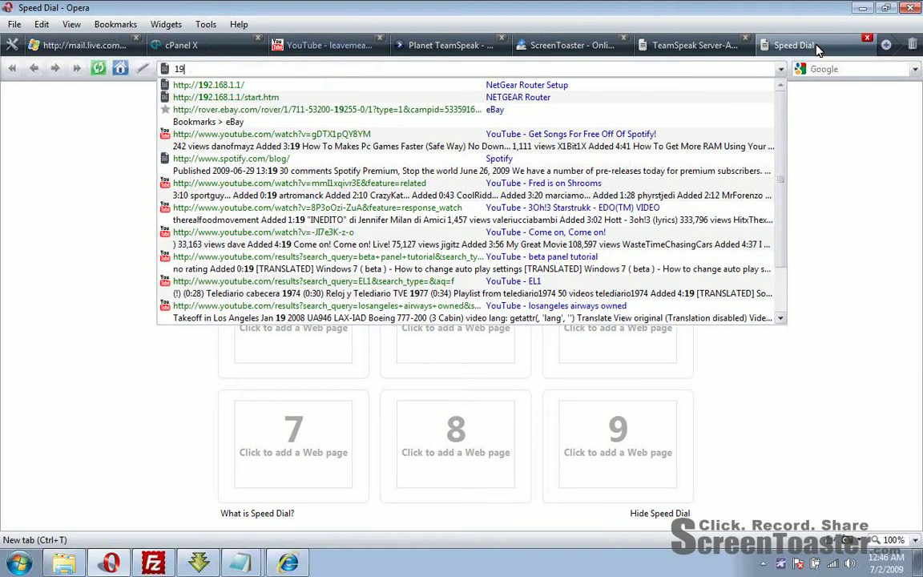
text(2.168.1.1)
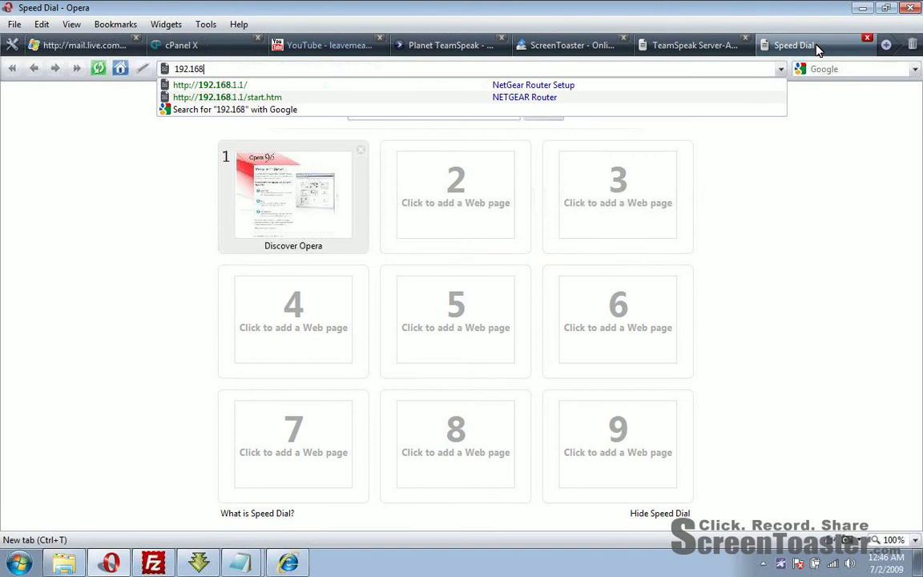
key(Return)
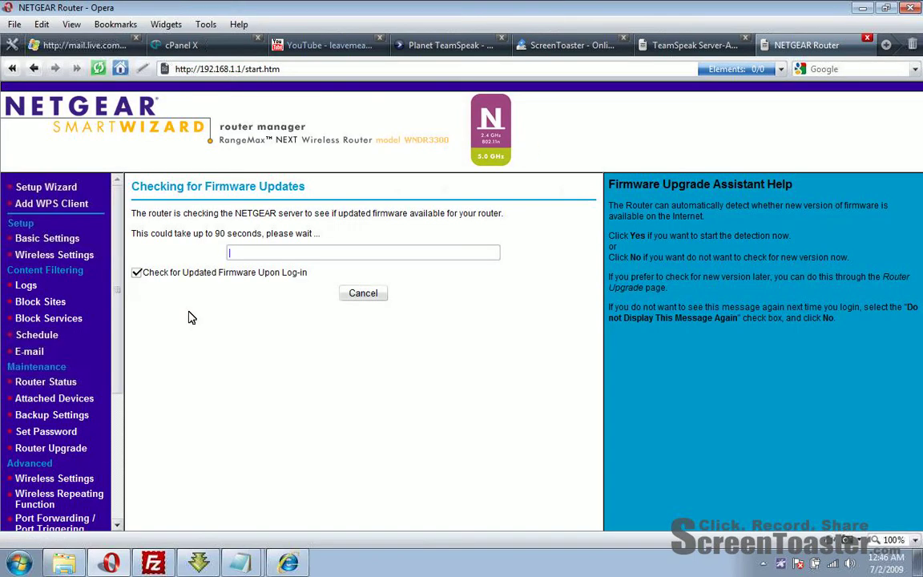
Step: Under Port Forwarding, check the TEAMSPEAK TCP rule on port 5456, then bring up the server file in Notepad
drag(113, 303, 117, 354)
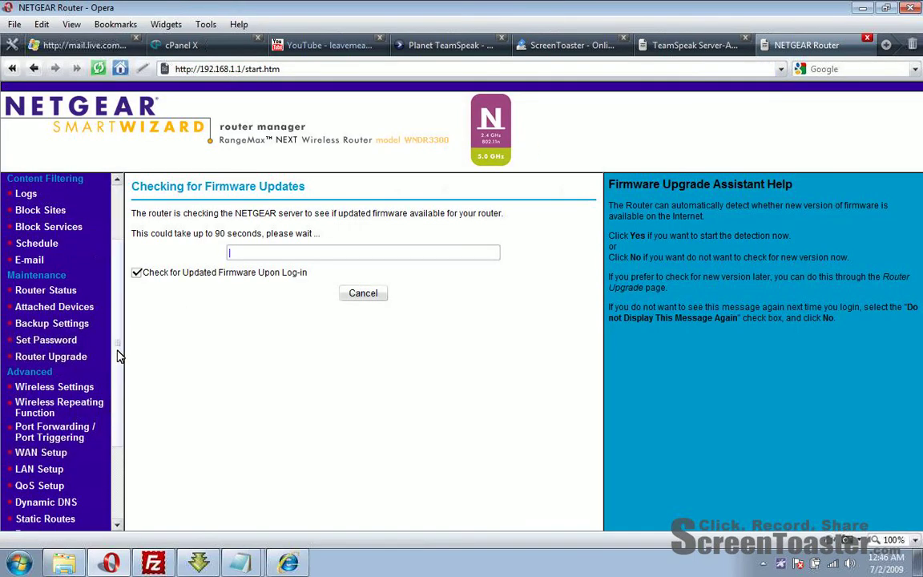
click(55, 431)
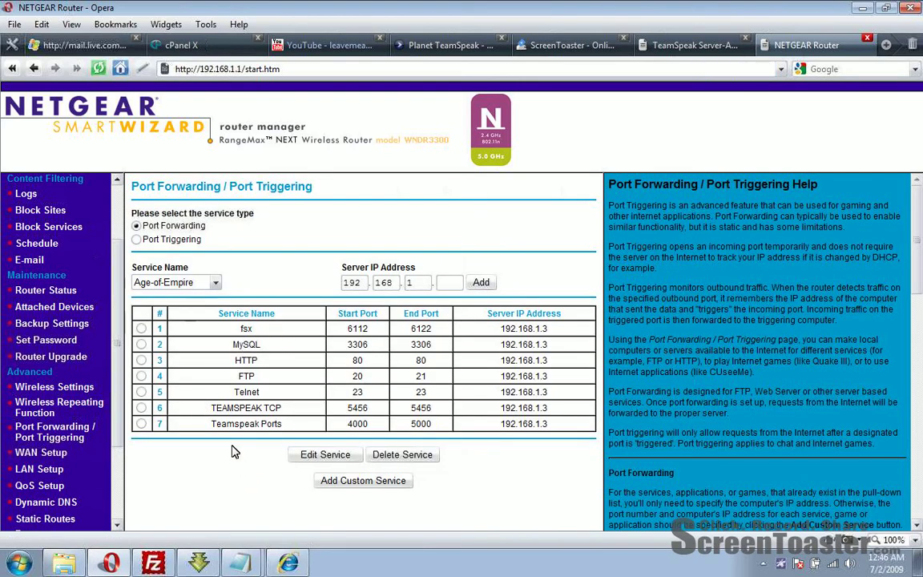
drag(212, 408, 285, 411)
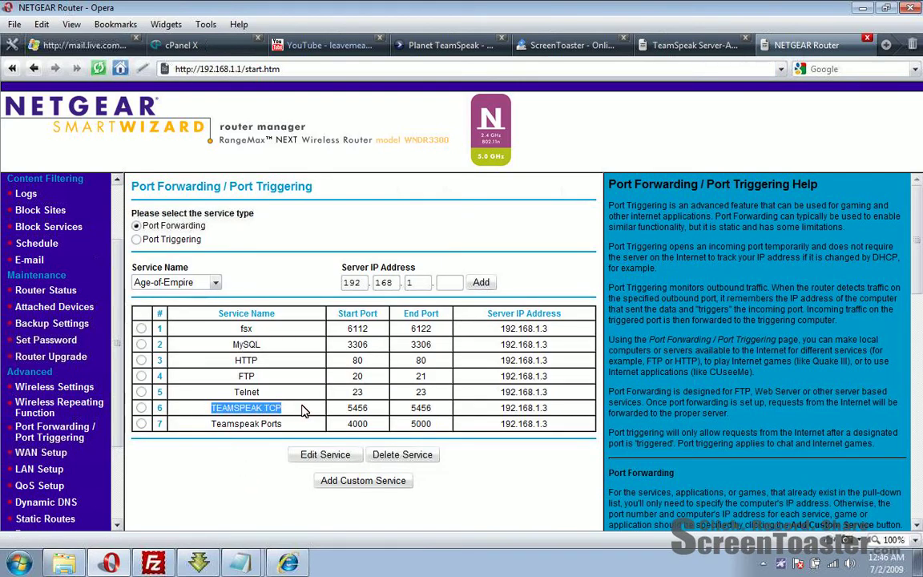
drag(347, 409, 429, 416)
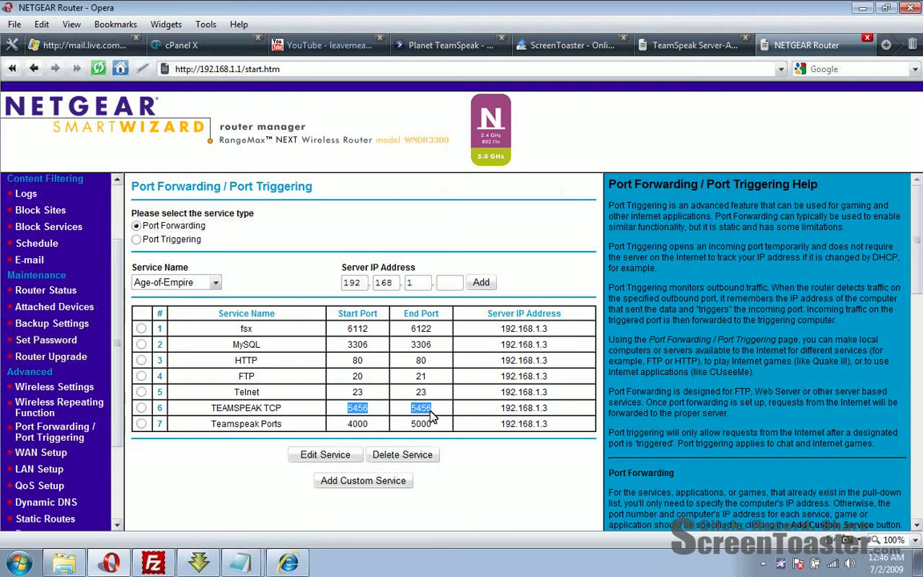
click(320, 410)
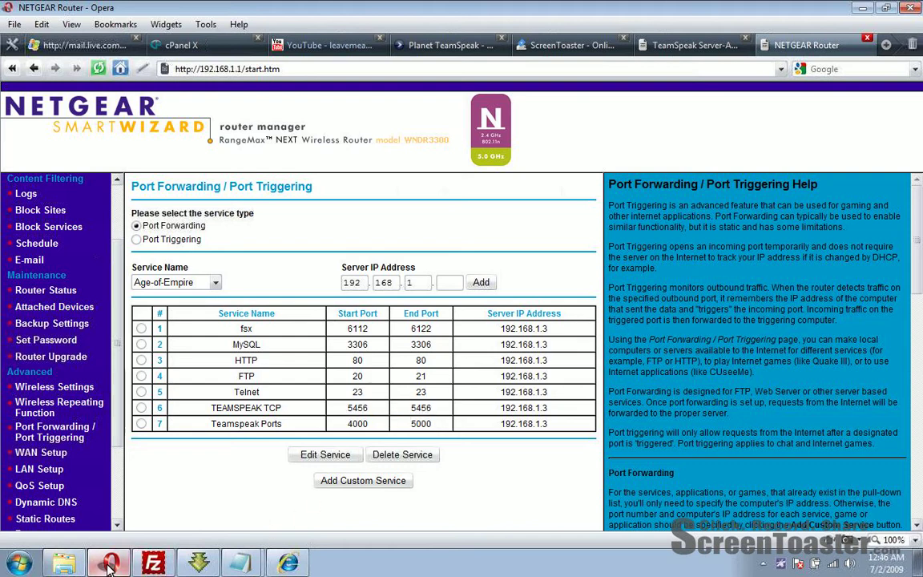
mouse_move(233, 563)
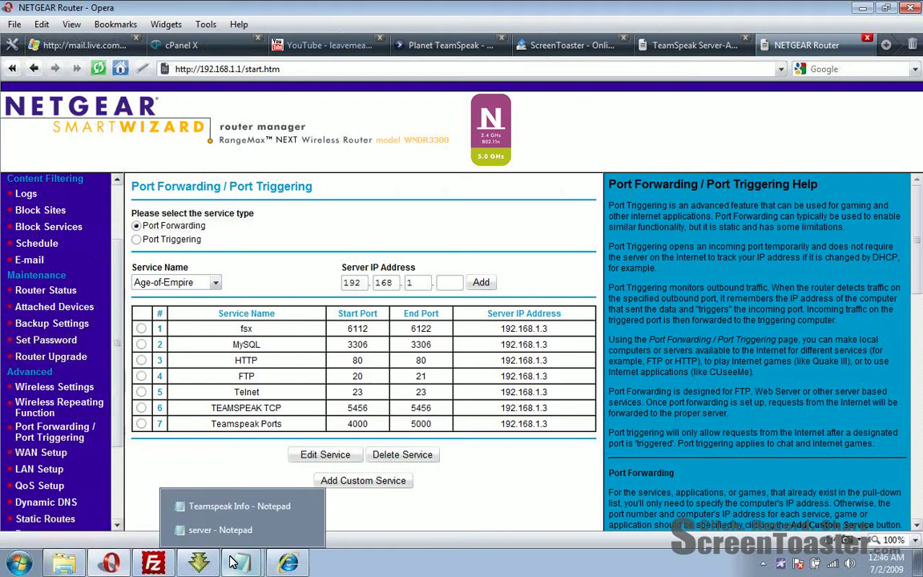
click(240, 530)
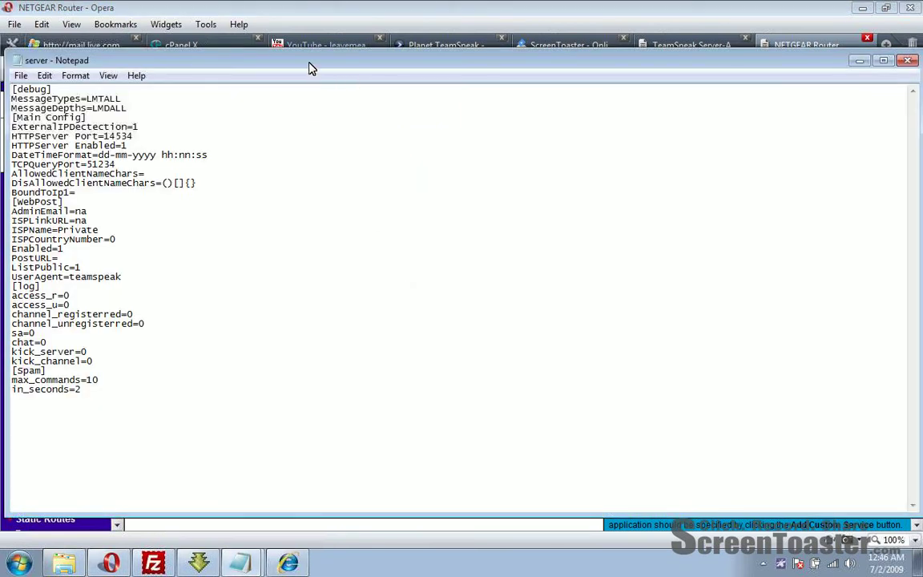
Step: Replace TCPQueryPort 51234 with 5456 and save the server config
drag(312, 68, 701, 234)
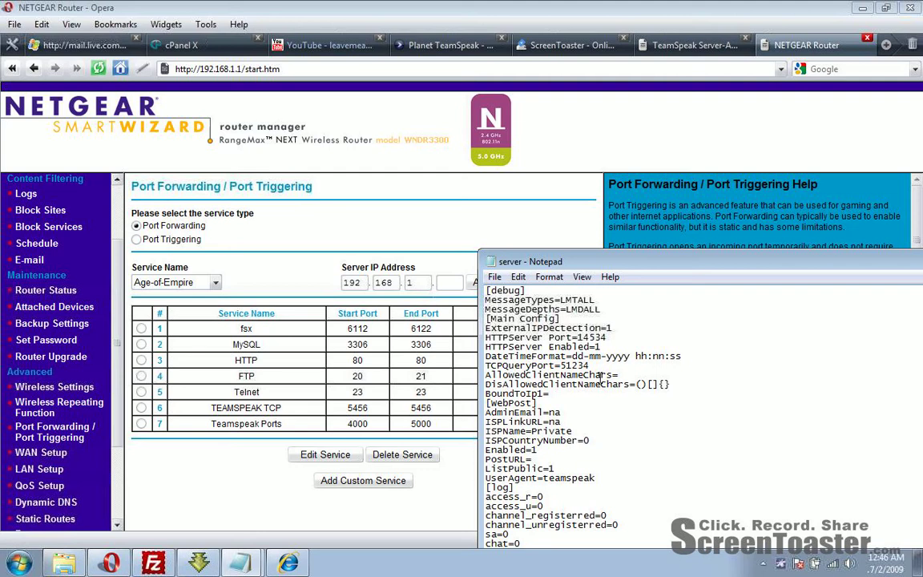
drag(603, 365, 562, 365)
text(5456)
click(495, 277)
click(515, 325)
Step: Close and reopen the server file from the TeamSpeak folder to confirm TCPQueryPort=5456
drag(537, 262, 141, 149)
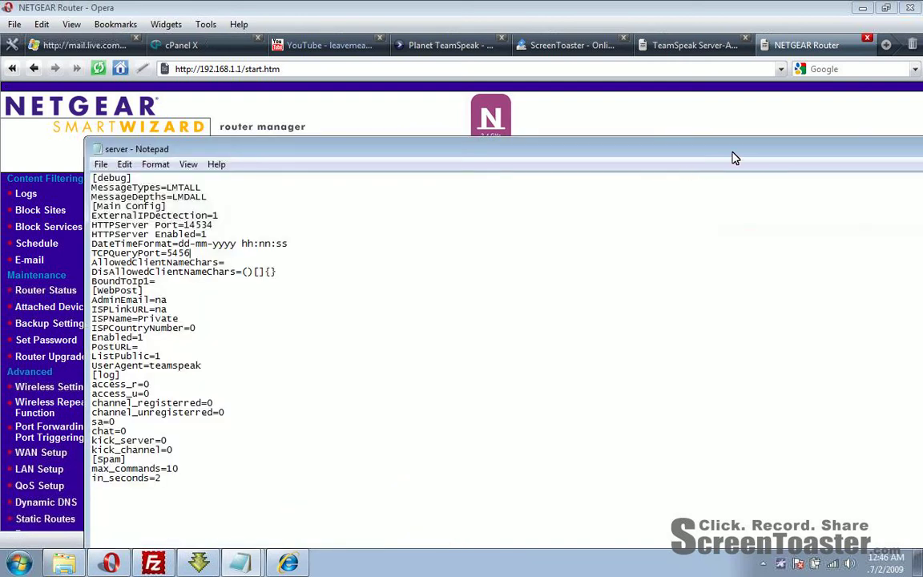
drag(733, 157, 509, 177)
click(764, 175)
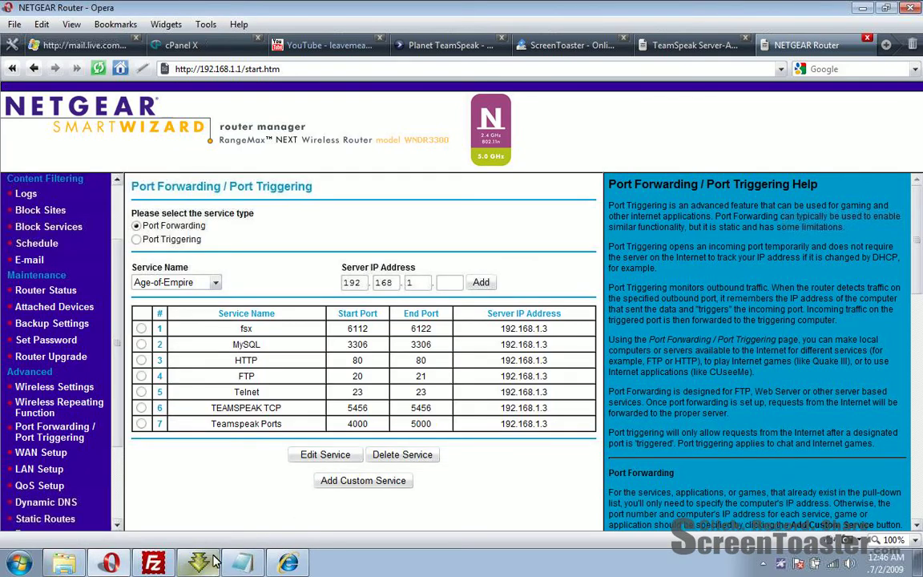
click(76, 567)
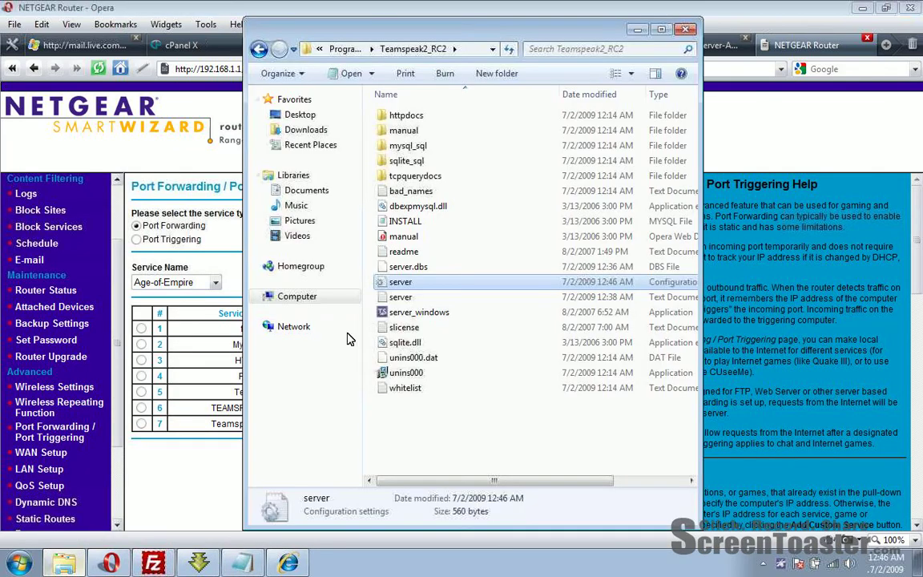
double_click(369, 282)
drag(292, 184, 449, 133)
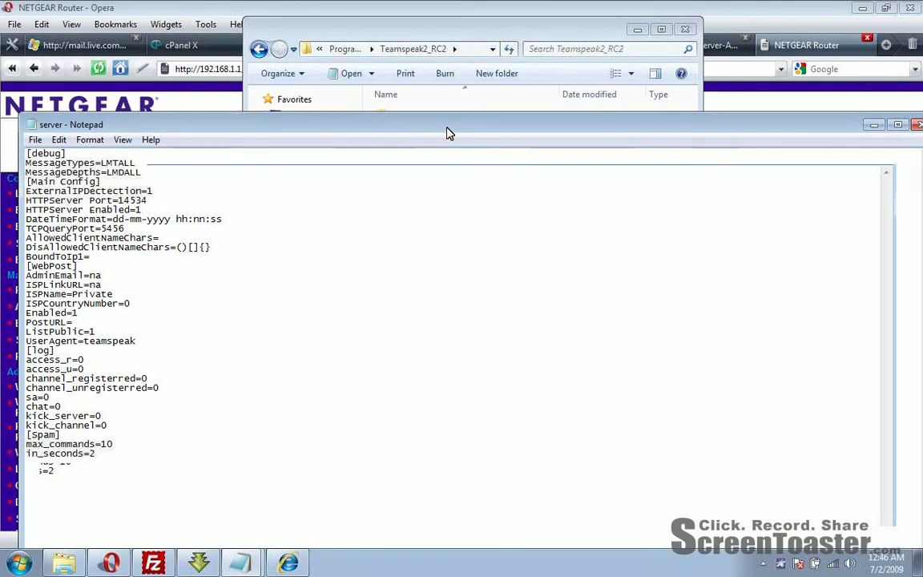
click(917, 131)
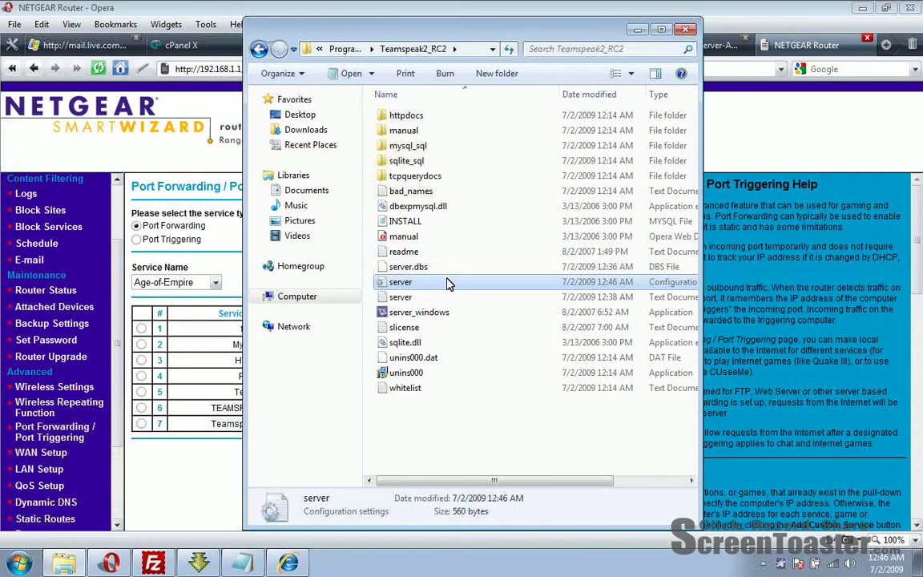
double_click(448, 282)
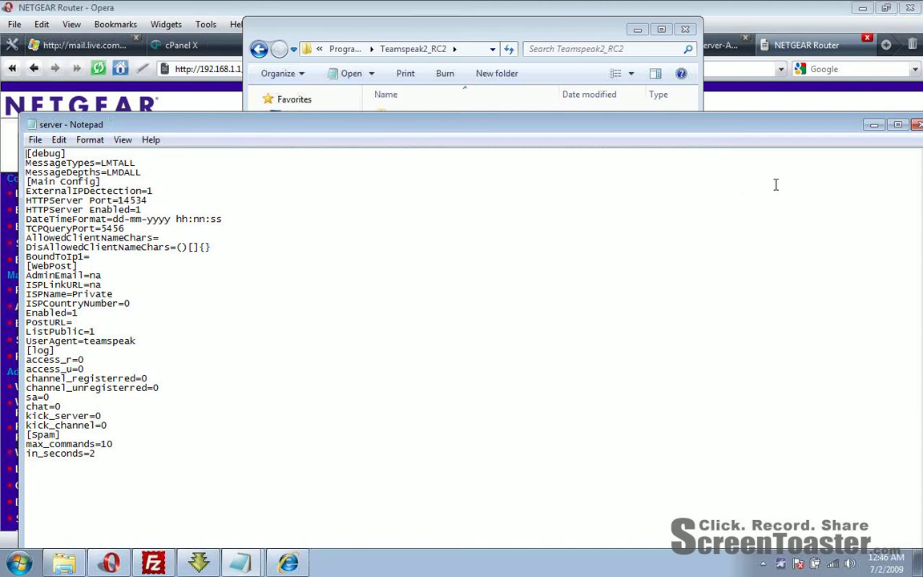
click(918, 128)
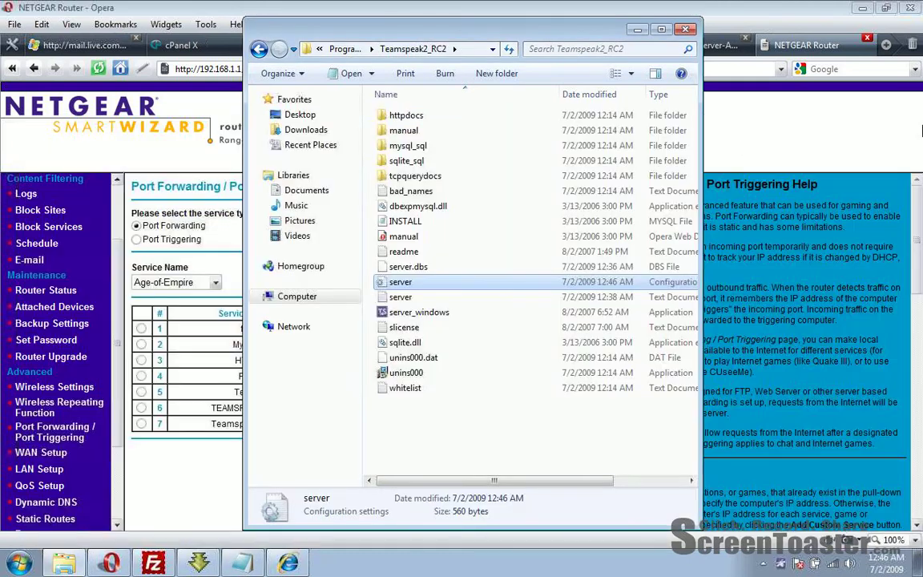
Step: Compare the Teamspeak Ports and TEAMSPEAK TCP 5456 rules, then go to TeamSpeak Server-Administration
click(205, 433)
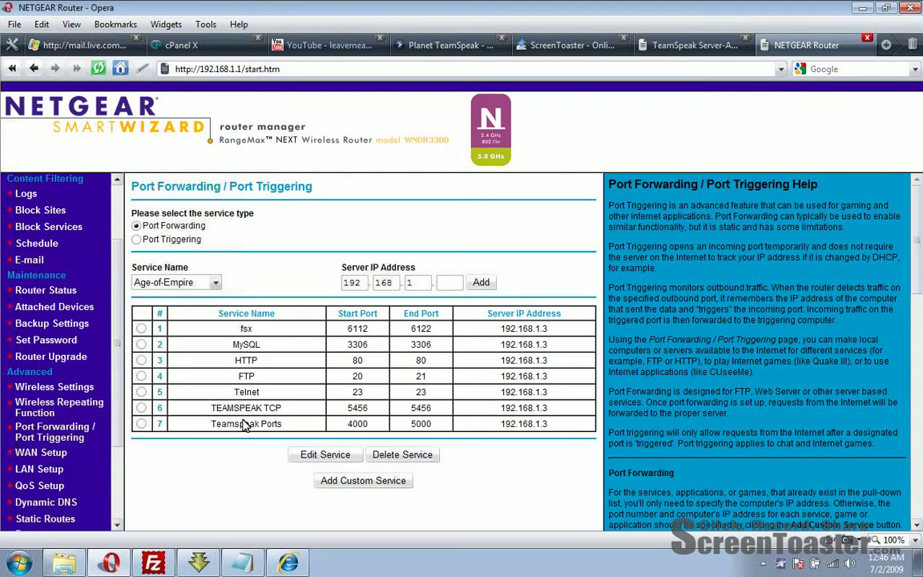
drag(211, 425, 461, 436)
right_click(434, 425)
click(441, 364)
drag(347, 408, 416, 427)
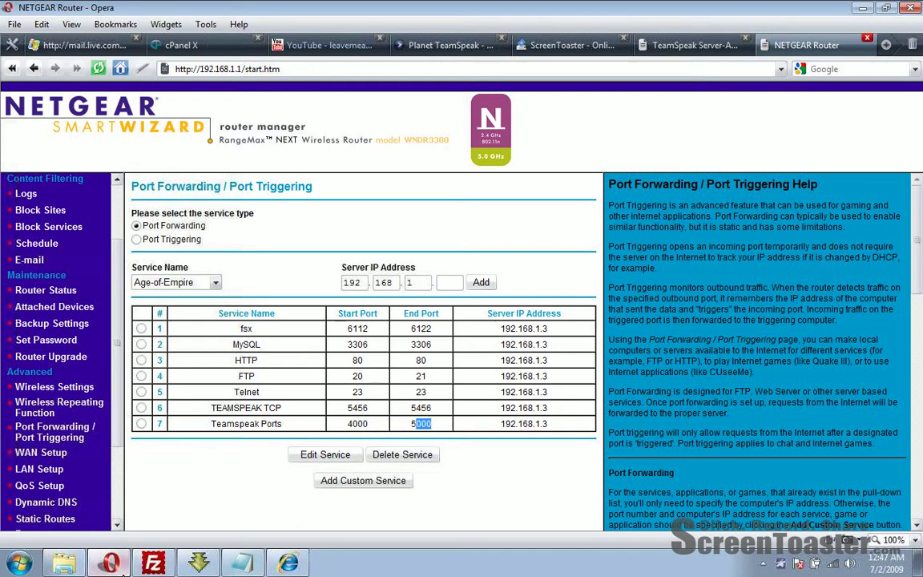
click(286, 567)
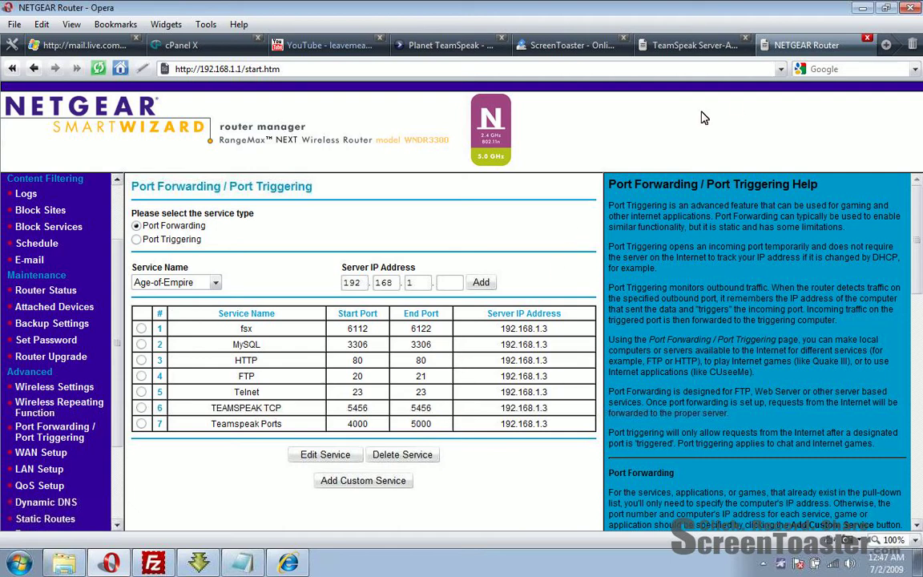
click(709, 48)
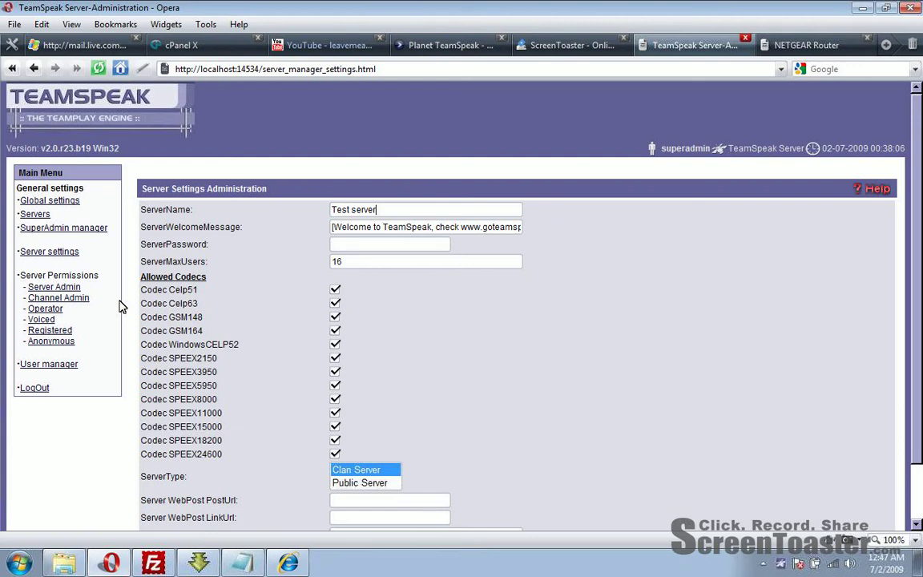
Step: Open the Global settings and leave the country set to Burundi
click(46, 204)
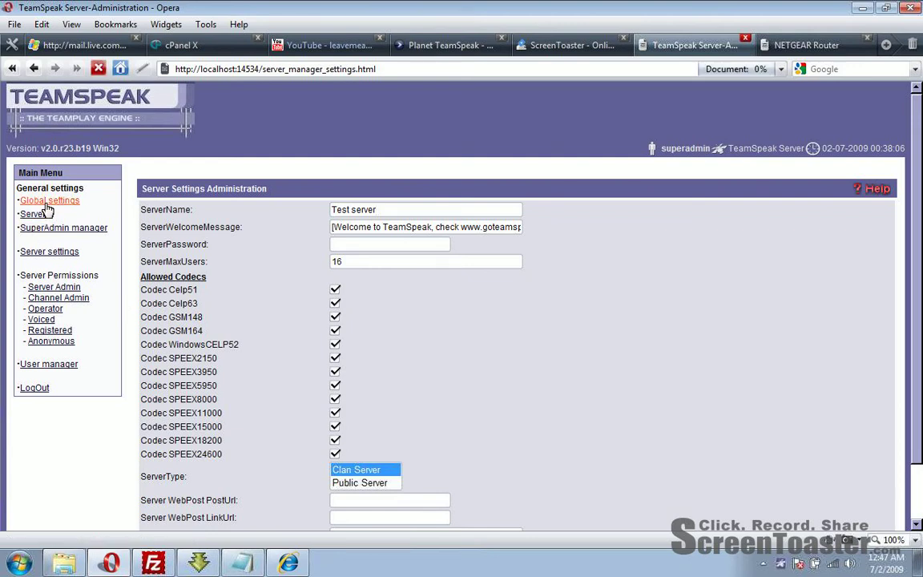
click(344, 209)
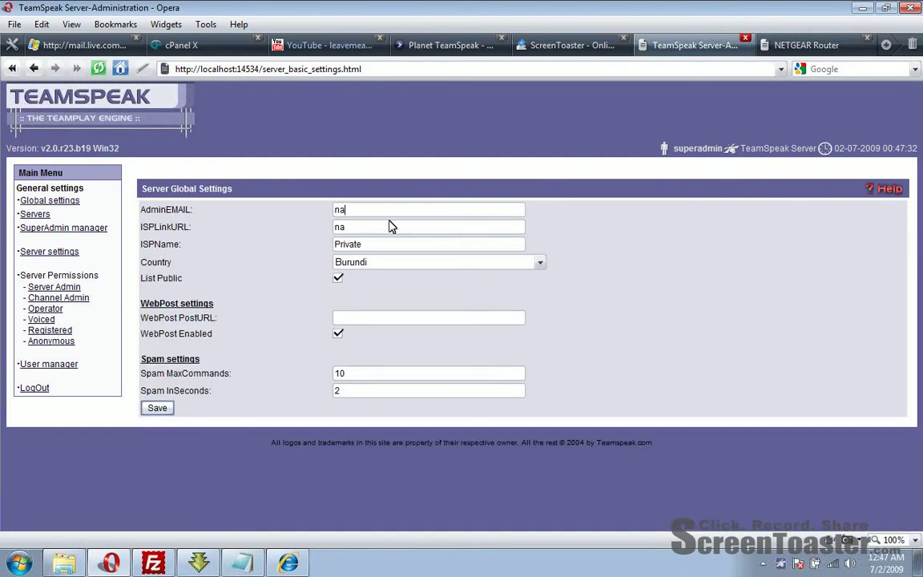
key(Tab)
click(453, 268)
key(shift+Tab)
click(422, 262)
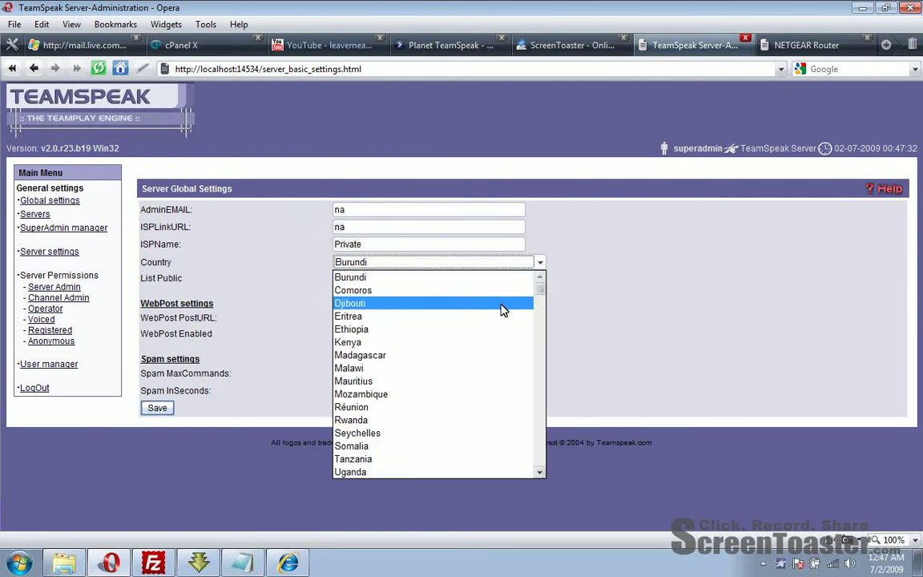
scroll(501, 309, down, 6)
scroll(501, 309, down, 20)
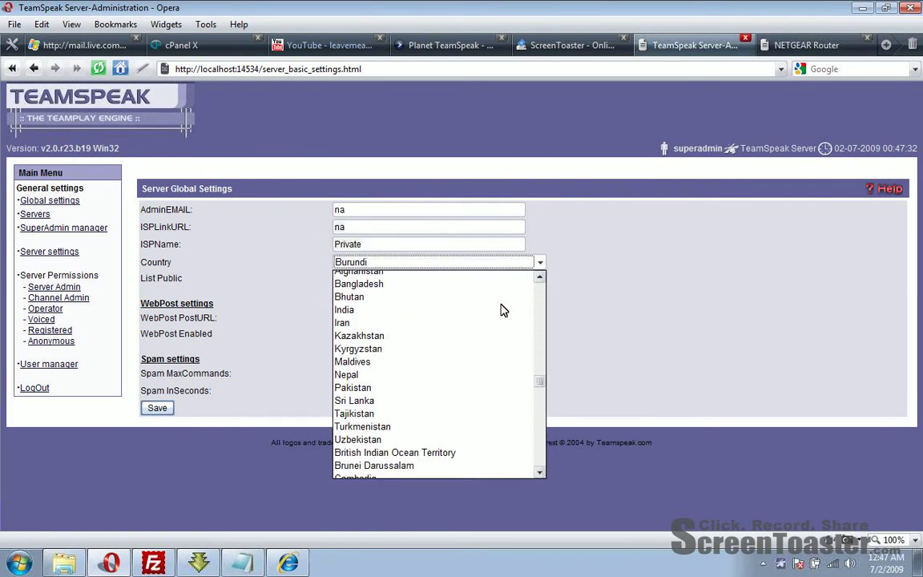
click(309, 371)
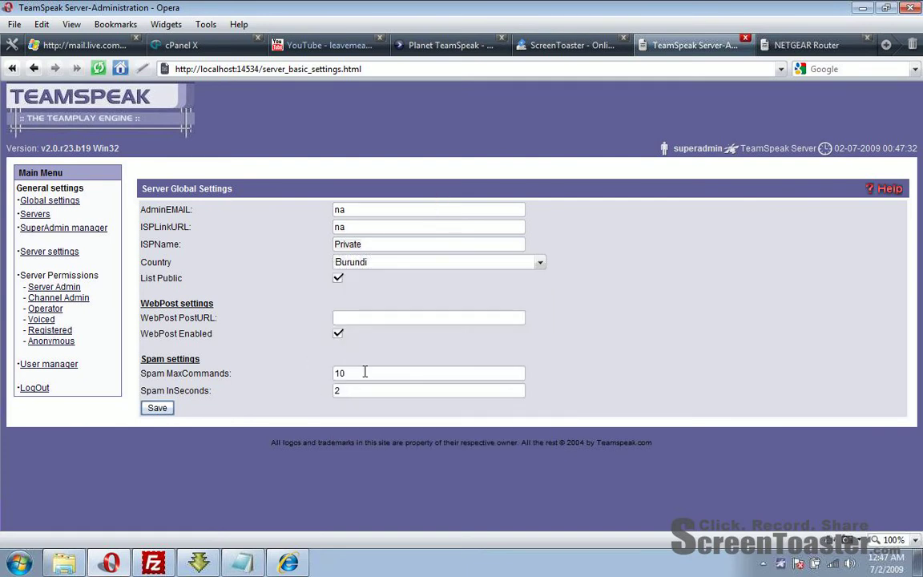
Step: Enter an admin e-mail address and change Spam MaxCommands from 10 to 5
drag(362, 373, 313, 381)
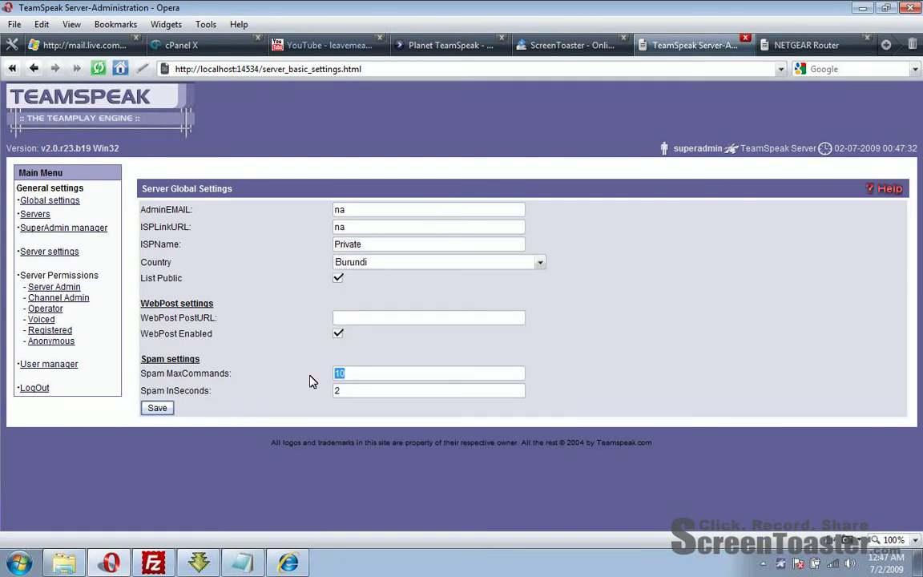
click(358, 208)
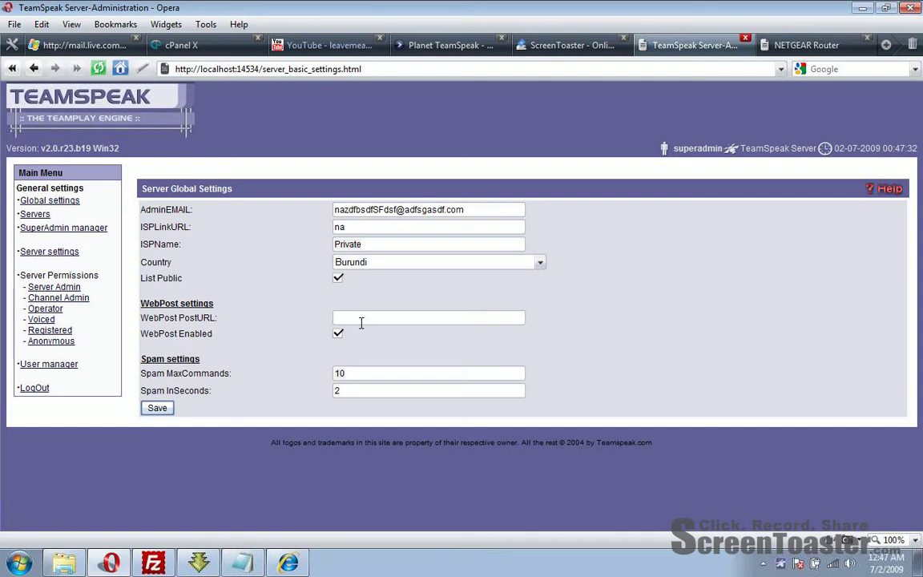
drag(346, 374, 340, 373)
Step: Save the global settings and trim the server's welcome message to [Welcome to TeamSpeak]
click(157, 408)
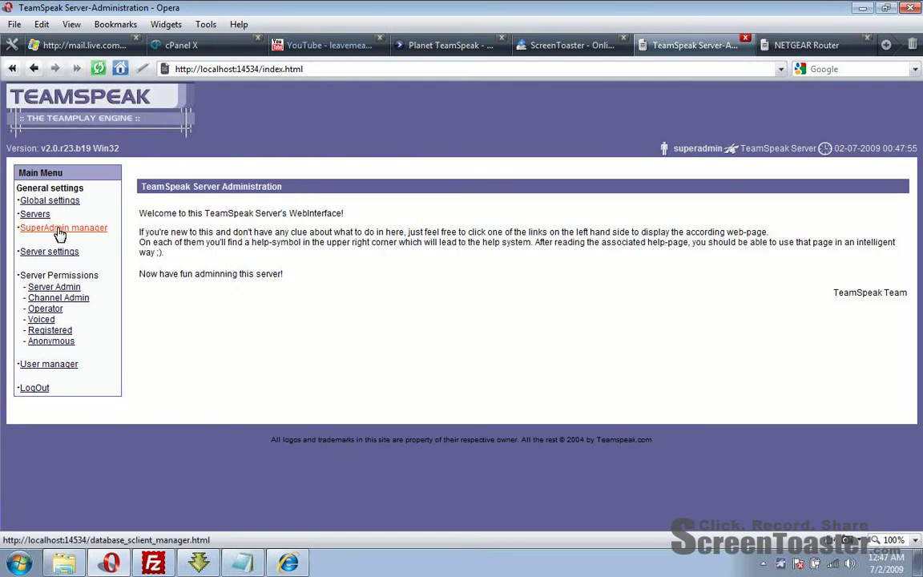
click(36, 214)
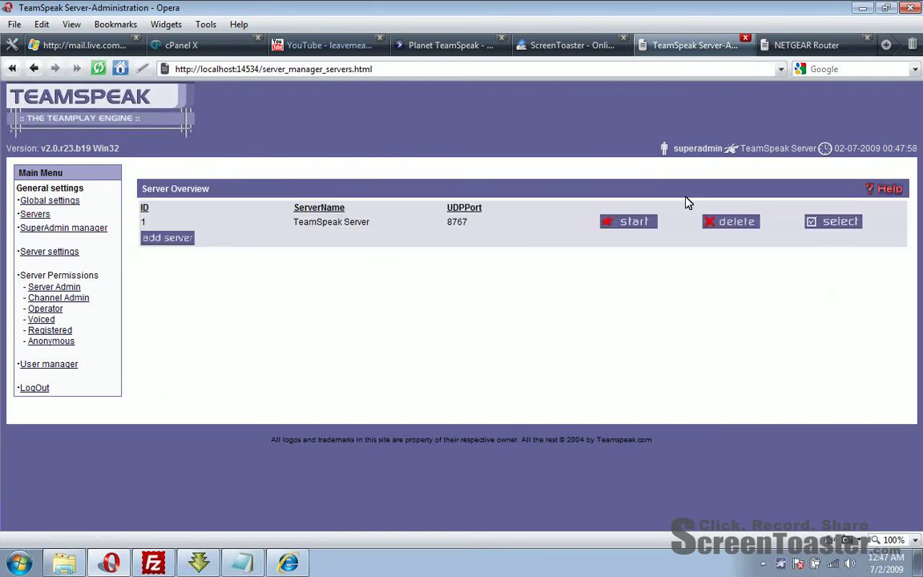
click(848, 229)
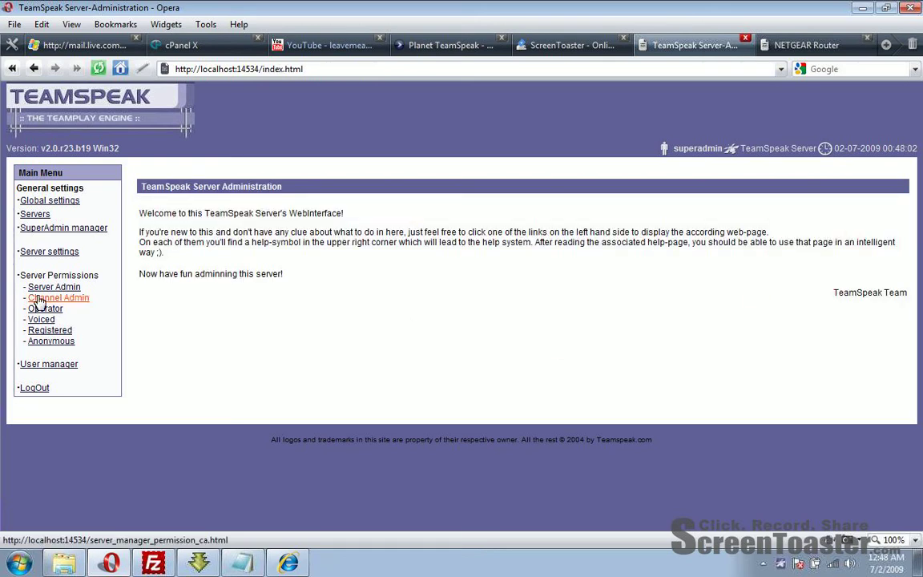
click(31, 253)
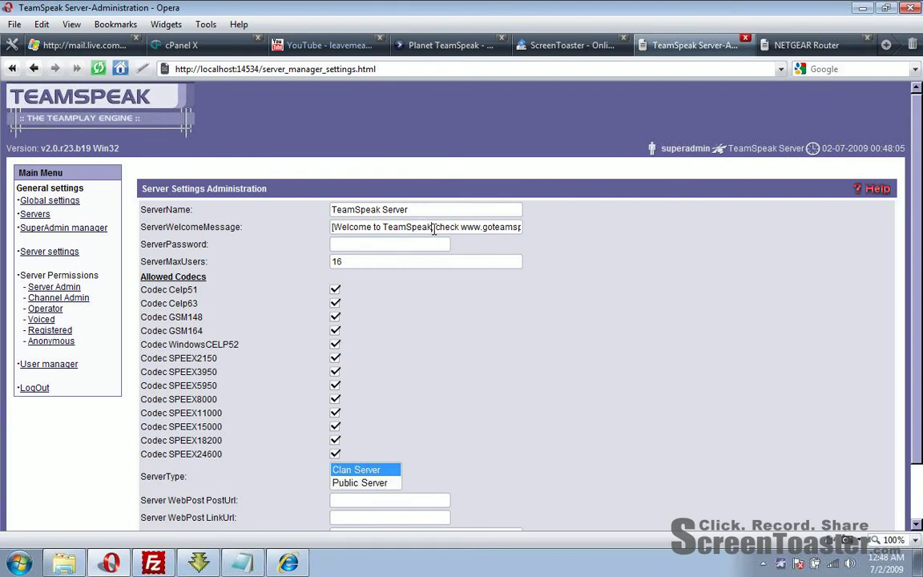
drag(434, 229, 517, 230)
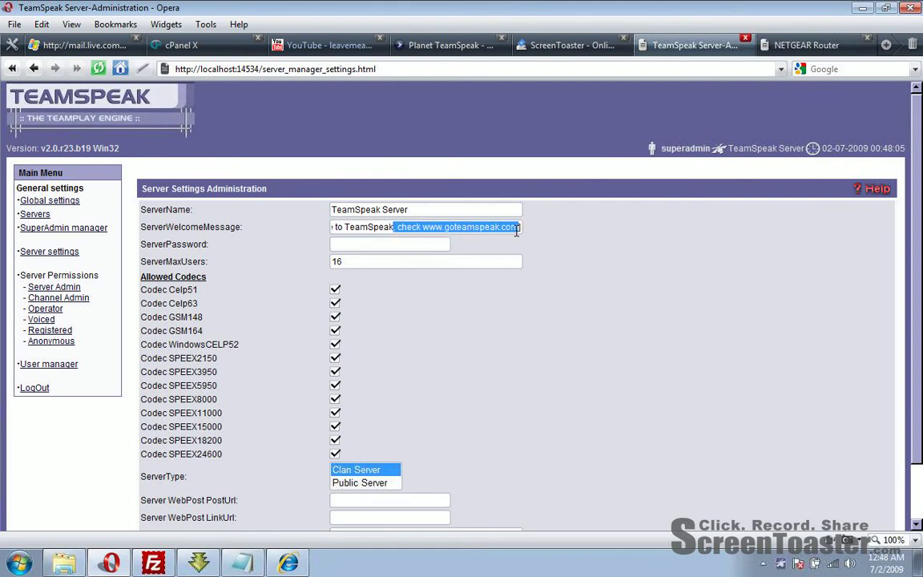
key(Delete)
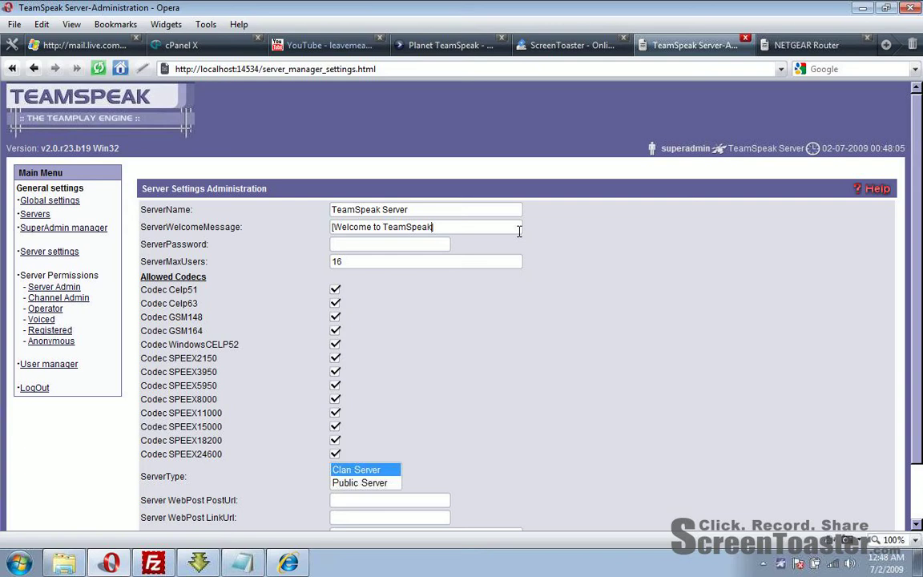
Step: Change the Server UDP Port from 8767 to 4040 and save
scroll(423, 433, down, 2)
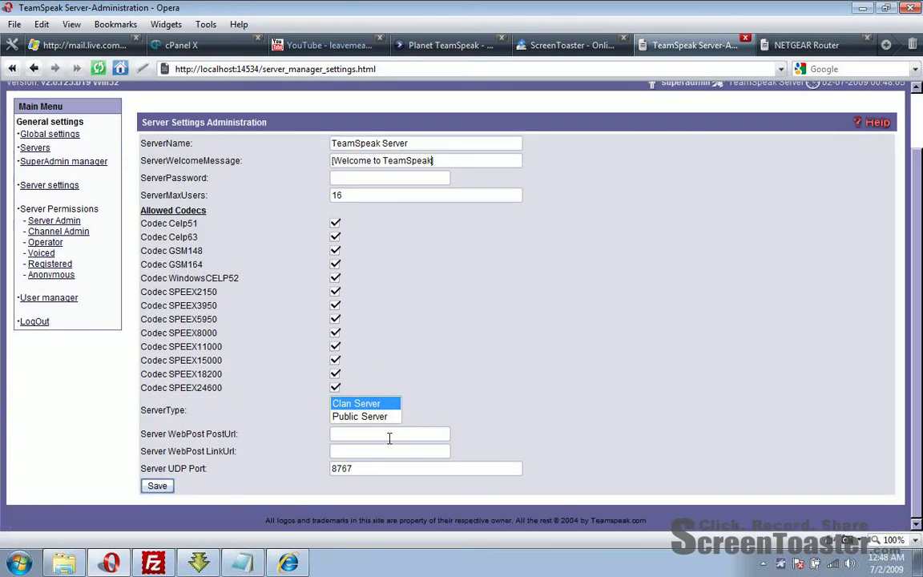
double_click(379, 469)
text(4040)
click(156, 485)
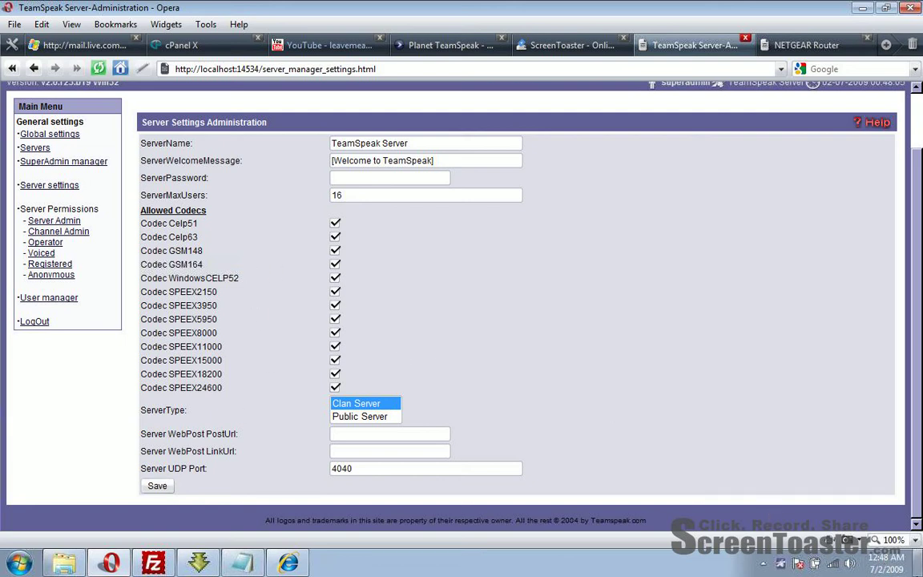
click(156, 486)
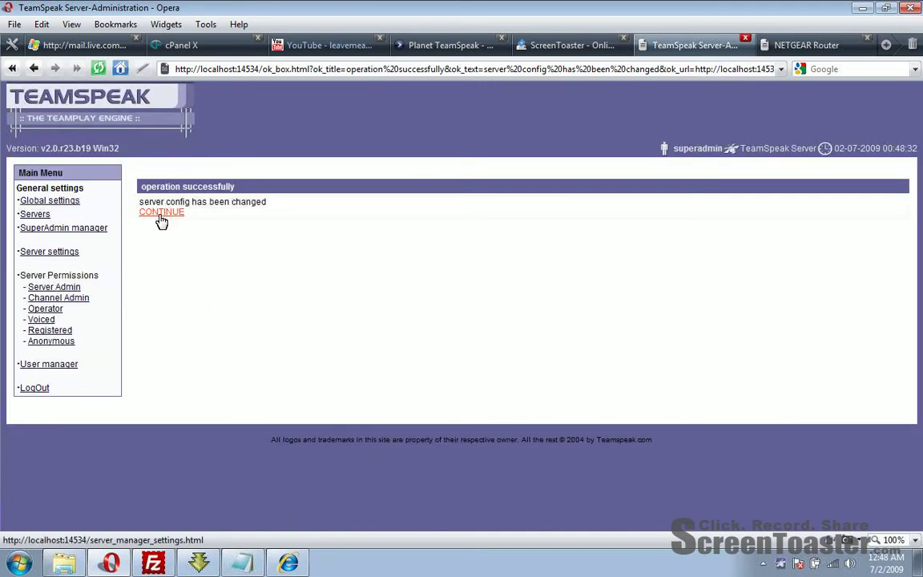
Step: Review the Server Admin, Channel Admin and unregistered-user permissions, then open the User manager
click(161, 213)
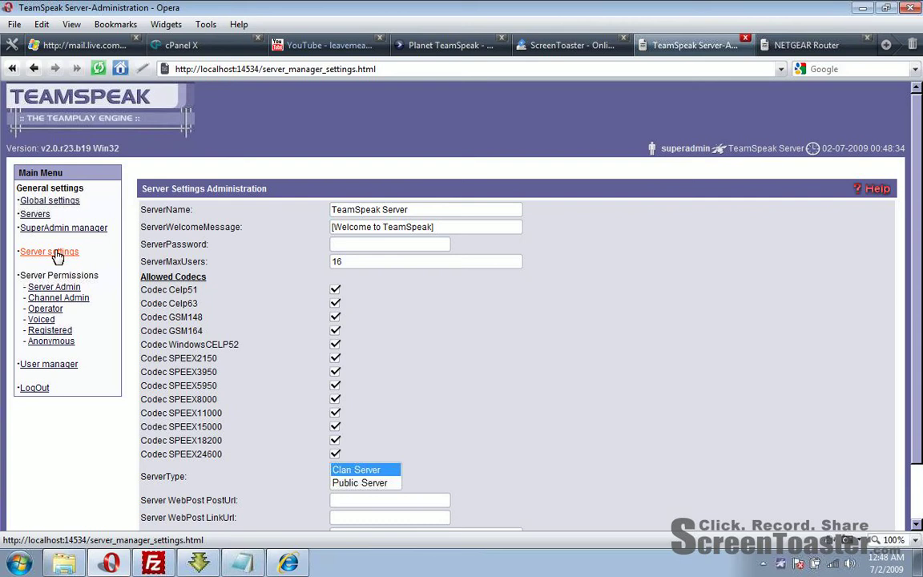
click(53, 287)
click(56, 298)
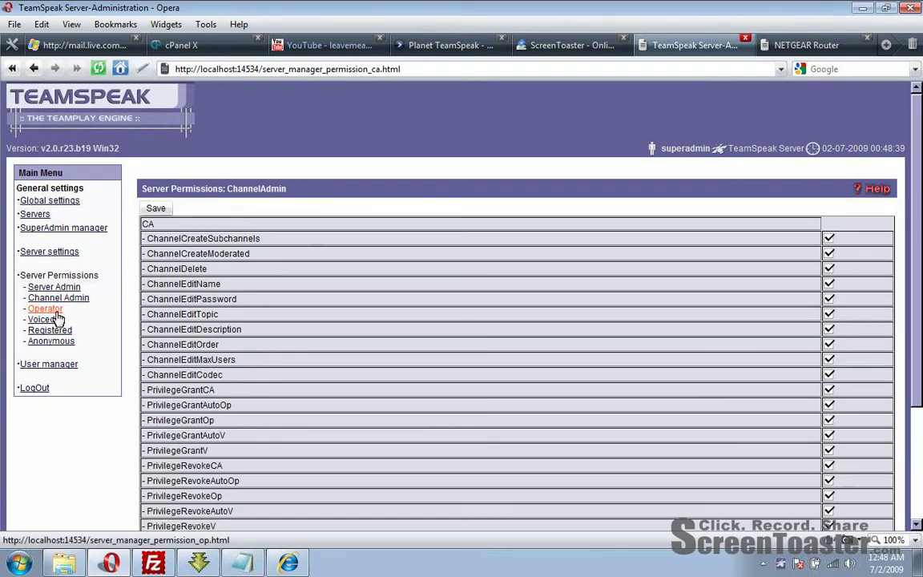
click(48, 330)
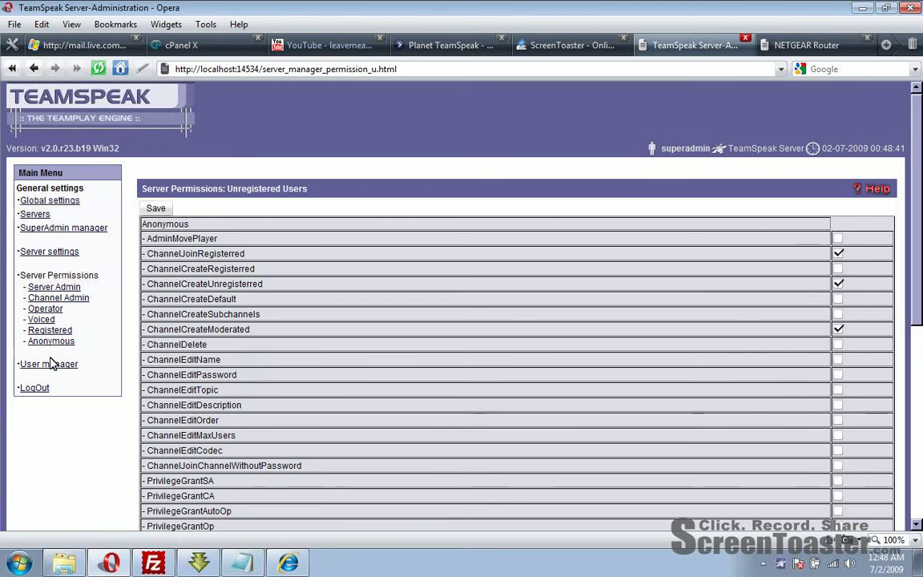
click(24, 365)
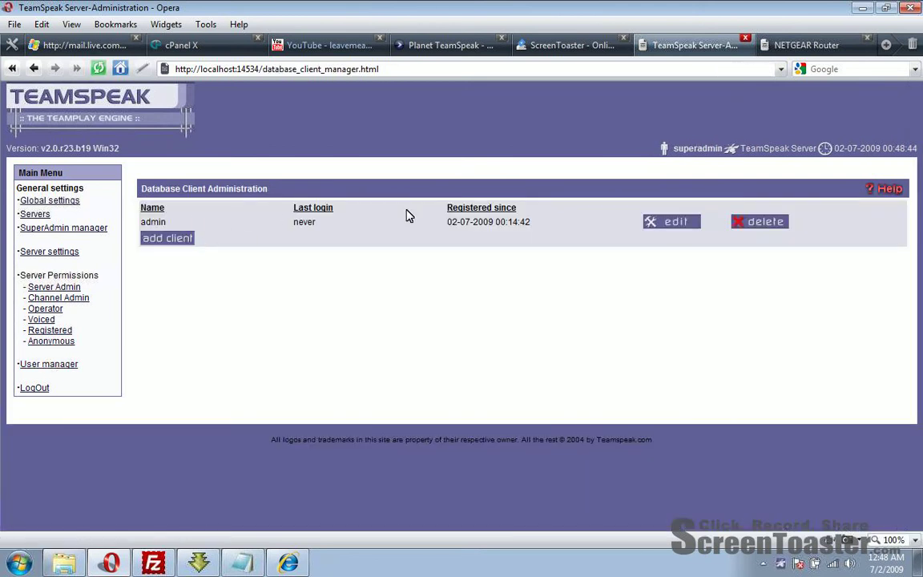
Step: Give the admin database user a new password, save it and continue
click(678, 224)
click(356, 204)
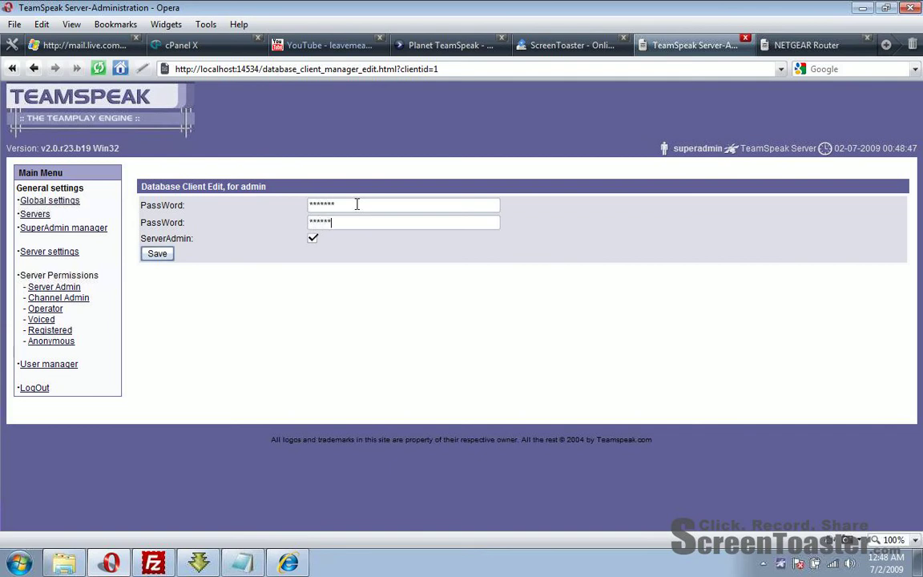
click(159, 255)
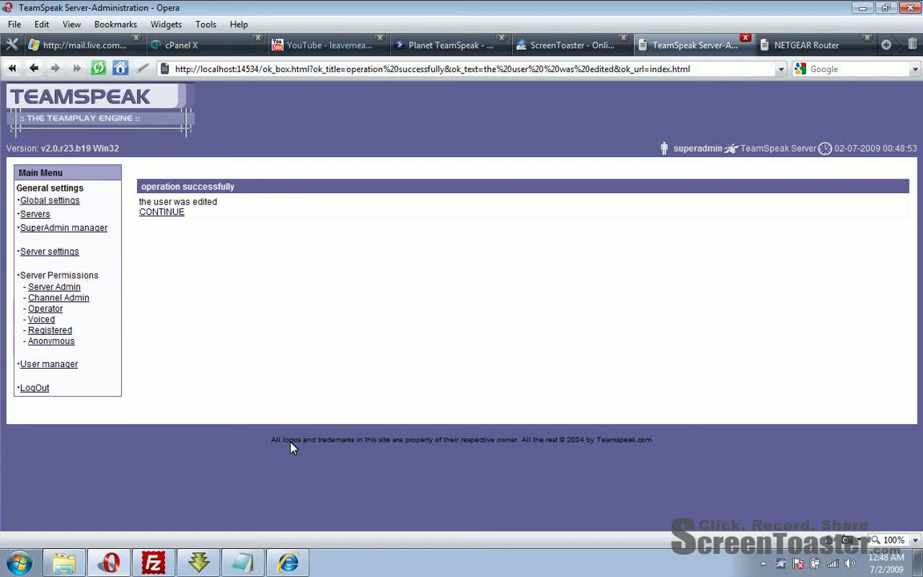
click(164, 212)
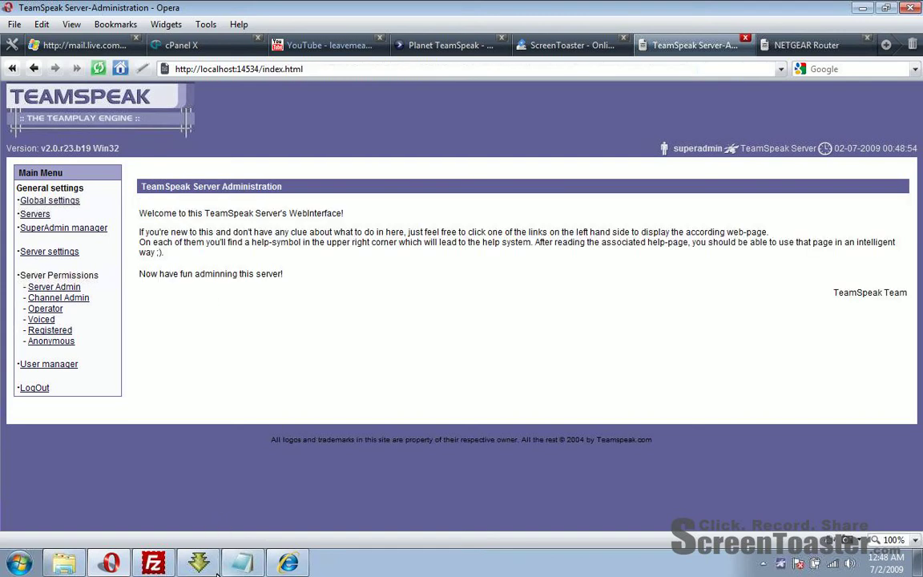
click(763, 564)
Step: Load cmyip.com in a new Opera tab and select the displayed public IP address
click(776, 501)
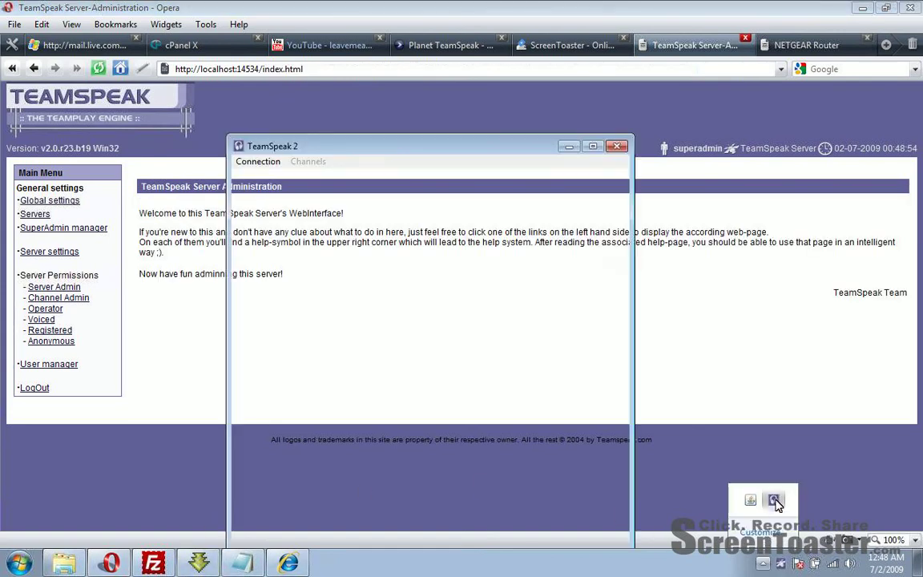
click(886, 44)
text(cmy)
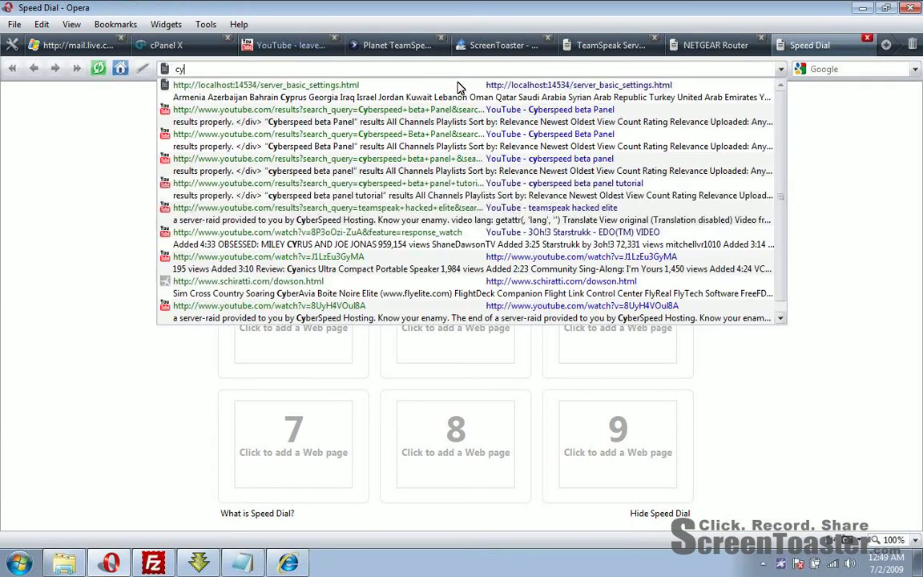
text(ip.com)
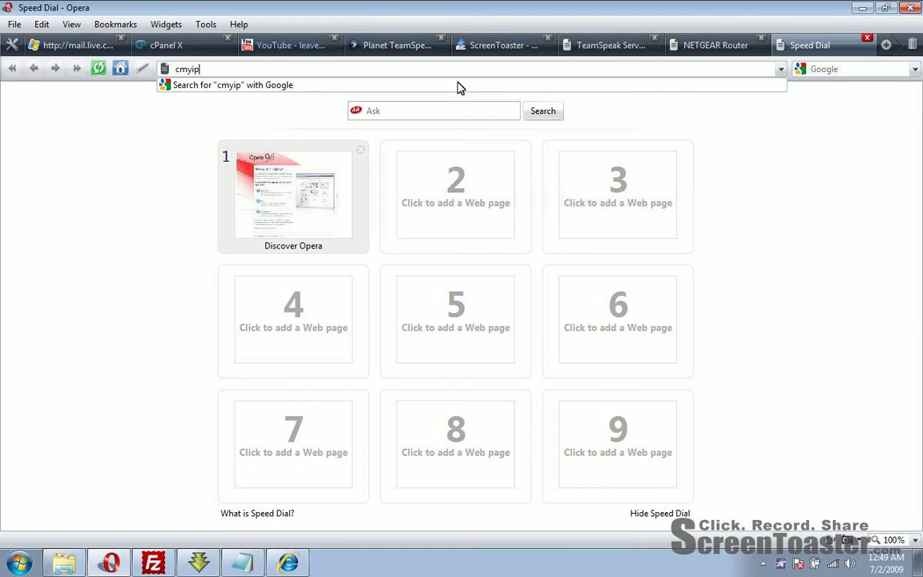
key(Return)
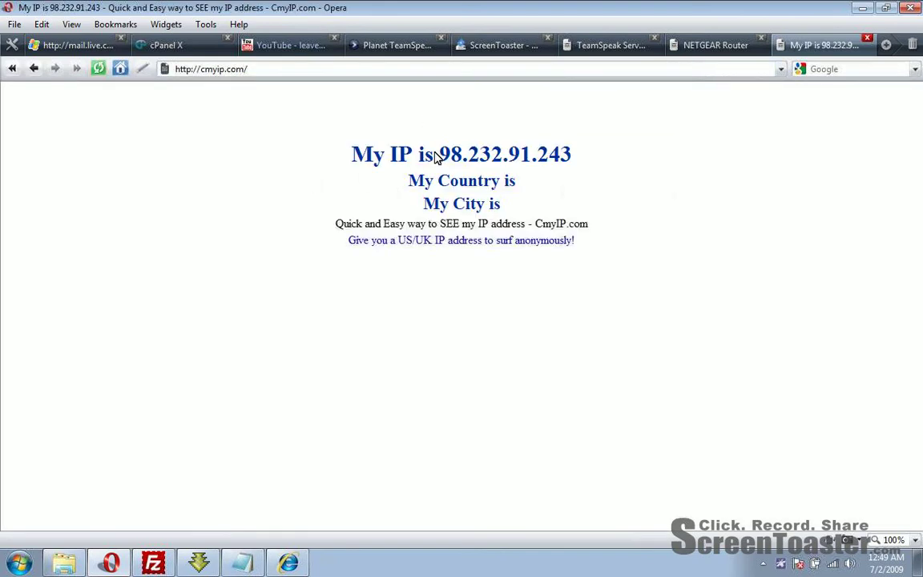
drag(437, 155, 439, 160)
key(ctrl+c)
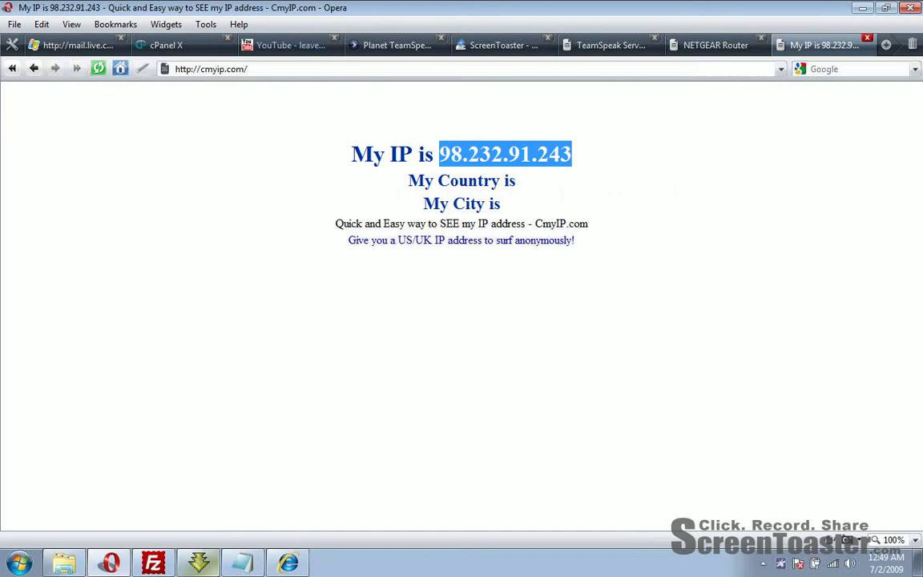
click(763, 563)
Step: Add a 'Test Server' entry to the TeamSpeak 2 connect dialog's address book
click(774, 499)
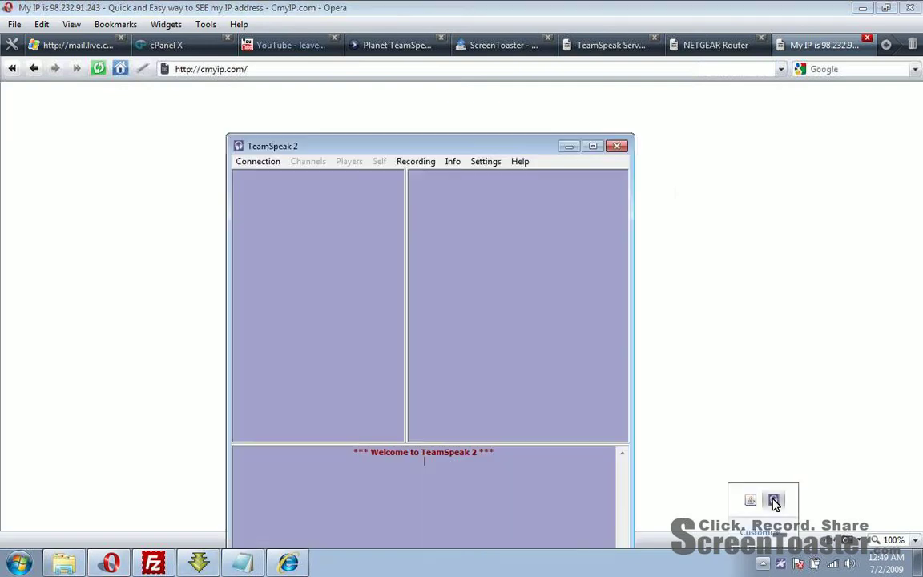
click(252, 162)
click(259, 177)
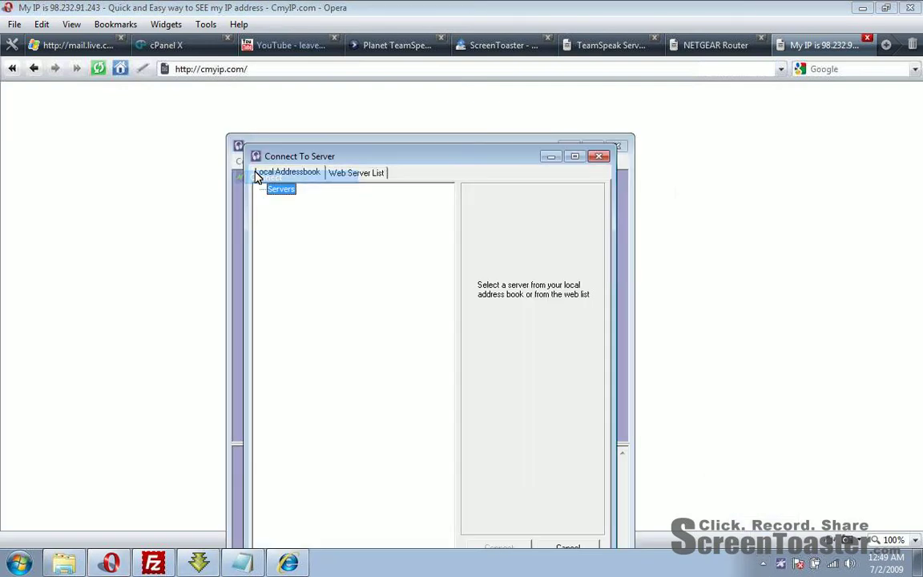
right_click(303, 201)
click(334, 219)
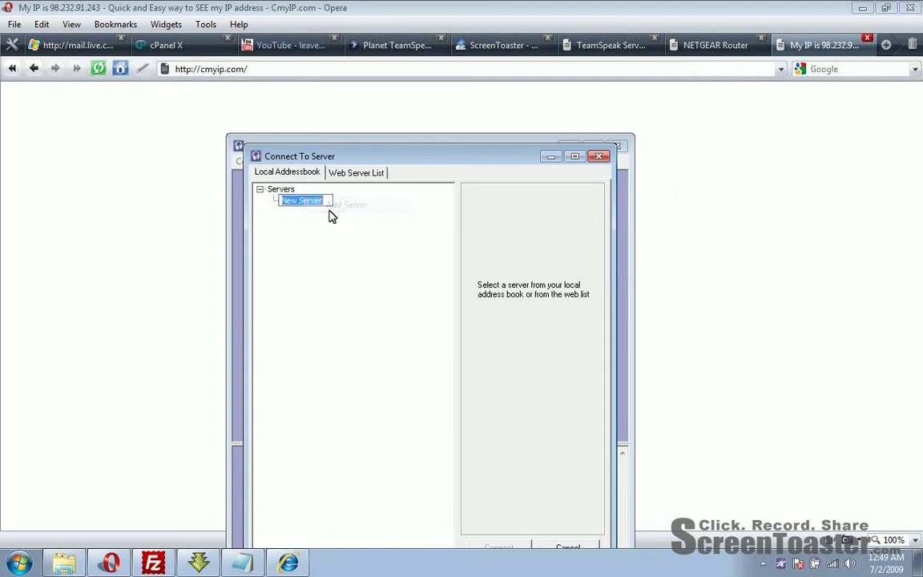
text(Test Server)
key(Return)
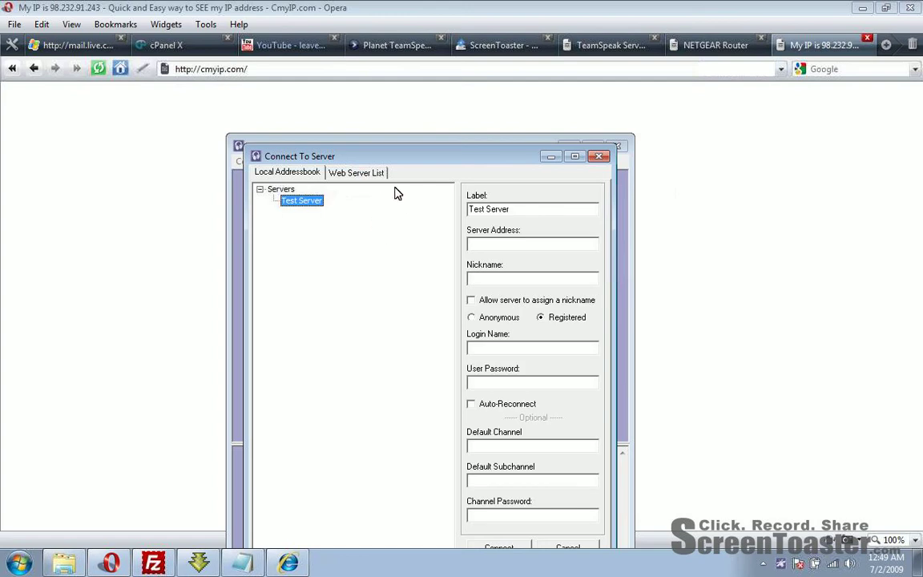
Step: Enter the public IP with port 4040 plus login details and attempt to connect
click(519, 252)
key(ctrl+v)
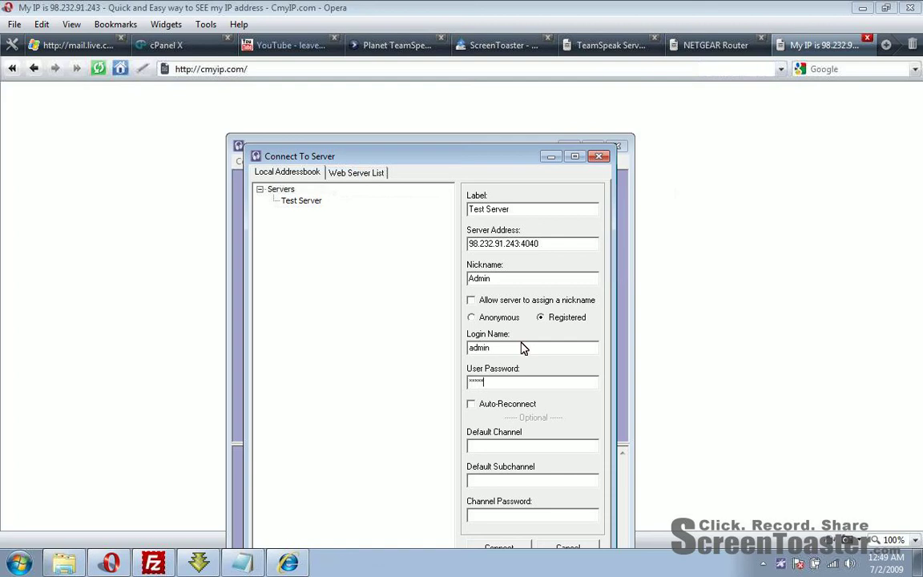
text(***)
click(499, 547)
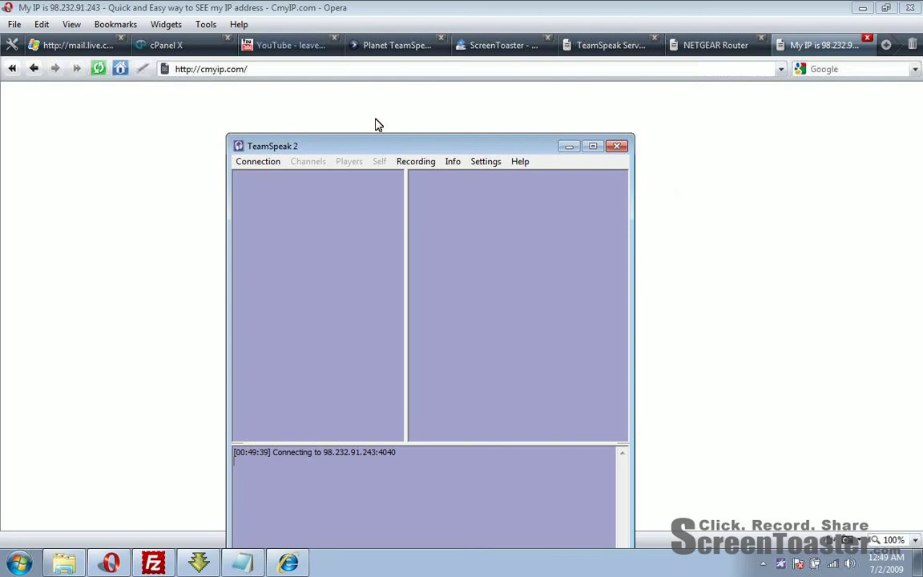
drag(371, 147, 335, 120)
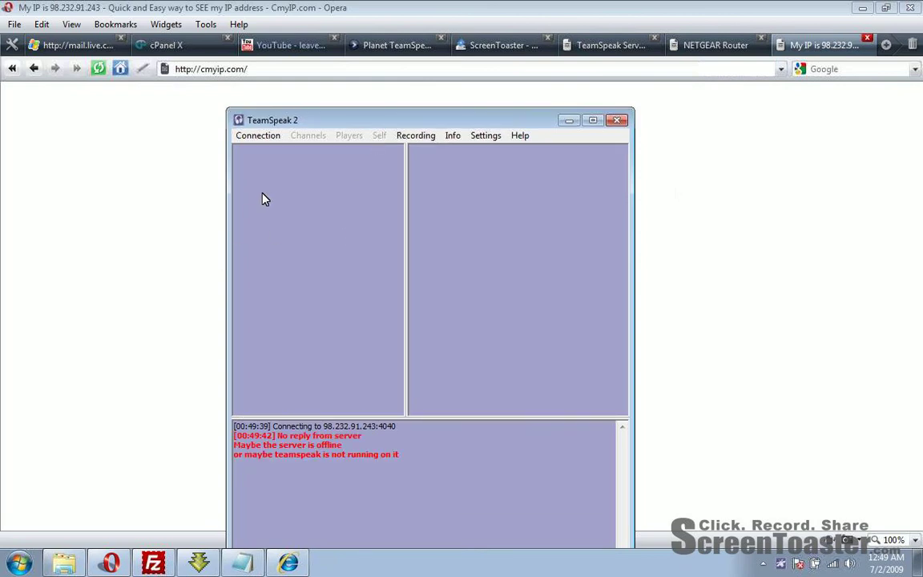
Step: Start the TeamSpeak Server on UDP port 4040 from the web admin Servers list, then reopen the client
click(383, 84)
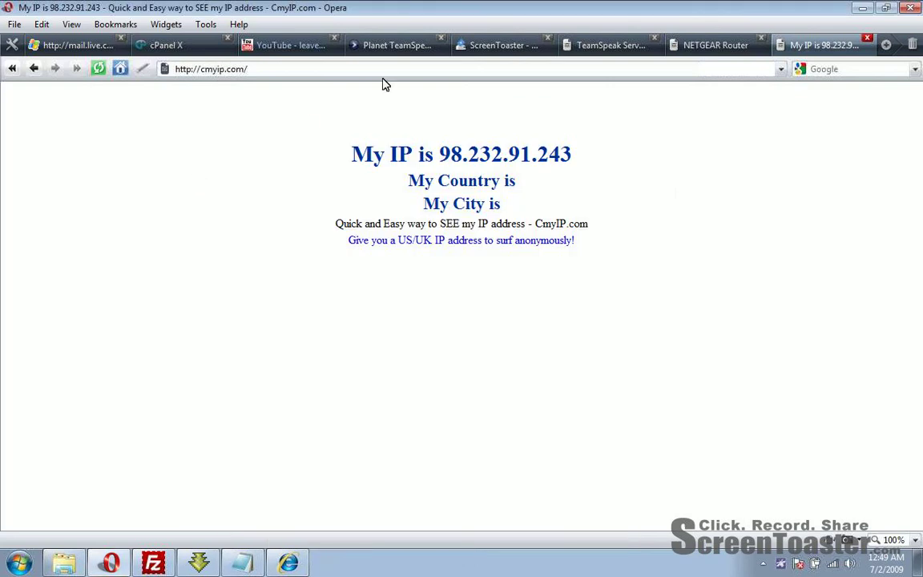
click(609, 45)
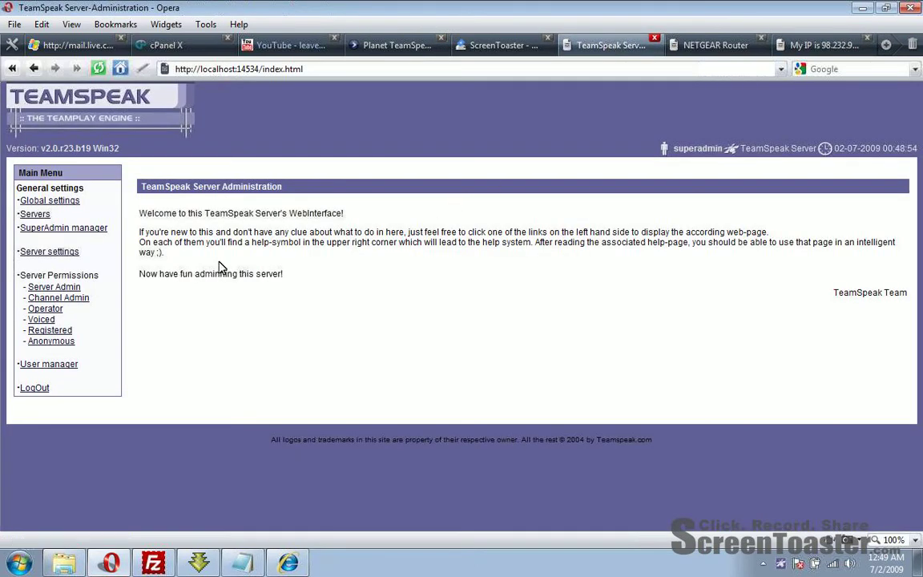
click(36, 214)
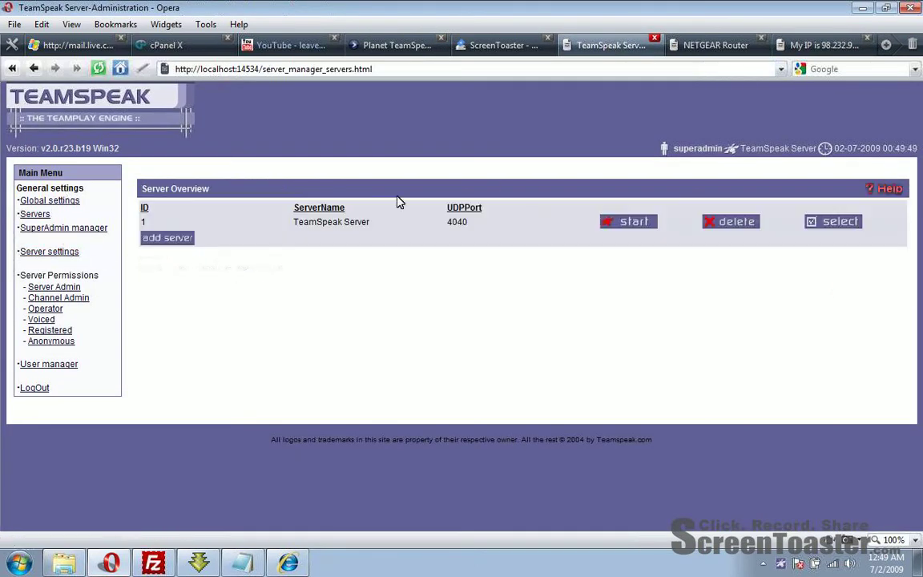
click(630, 223)
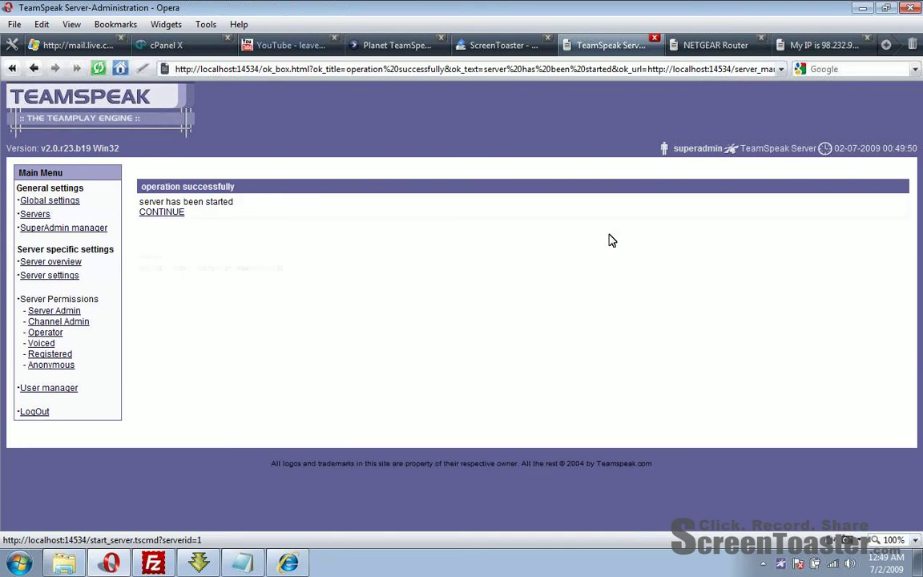
click(165, 213)
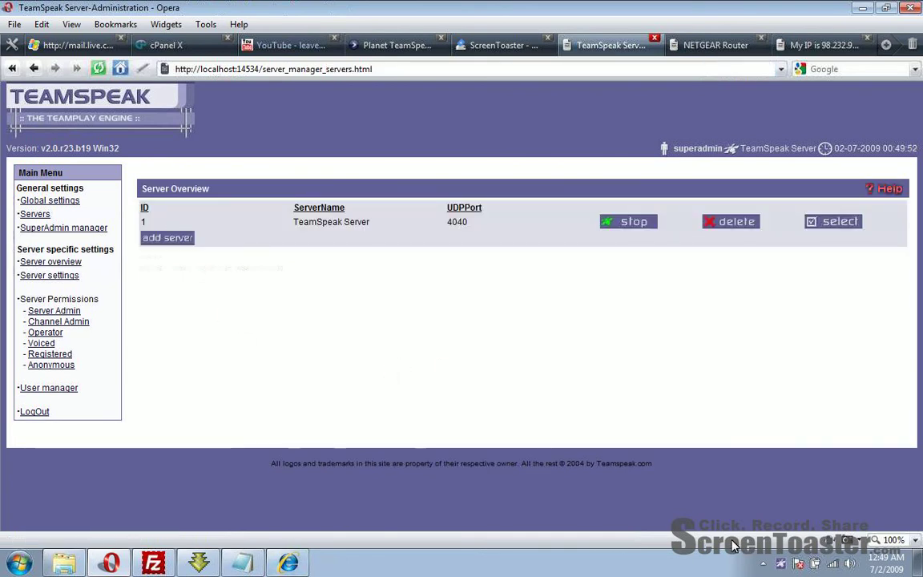
click(760, 564)
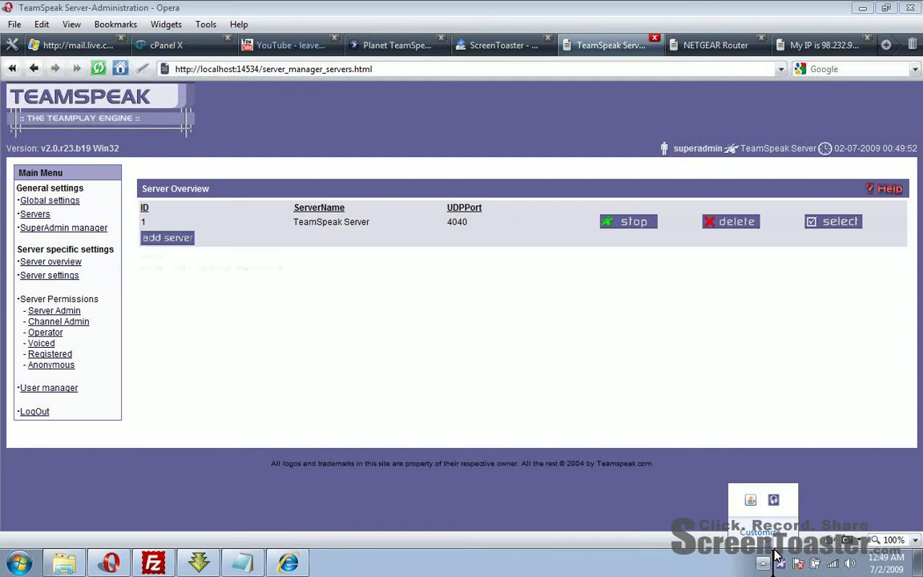
click(744, 500)
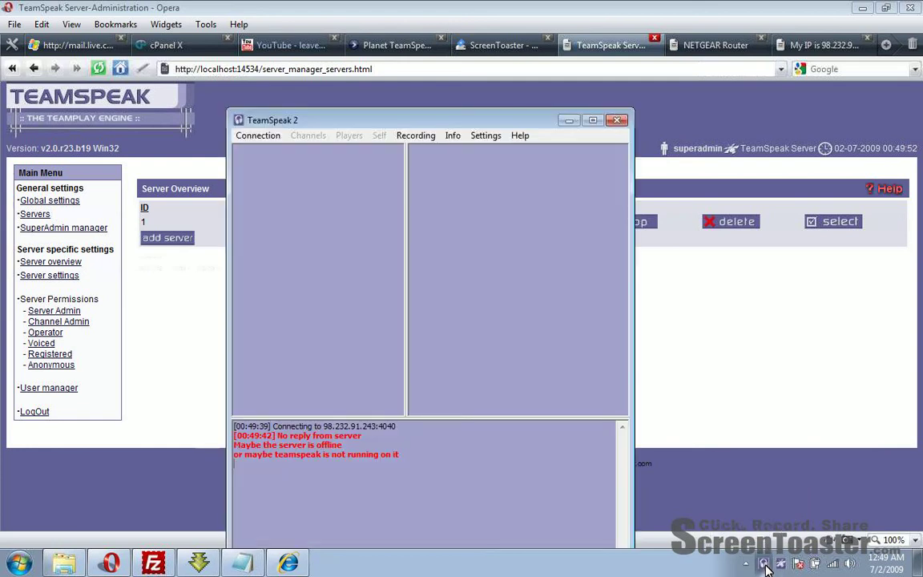
Step: Connect to Test Server at its public address
click(256, 141)
click(261, 149)
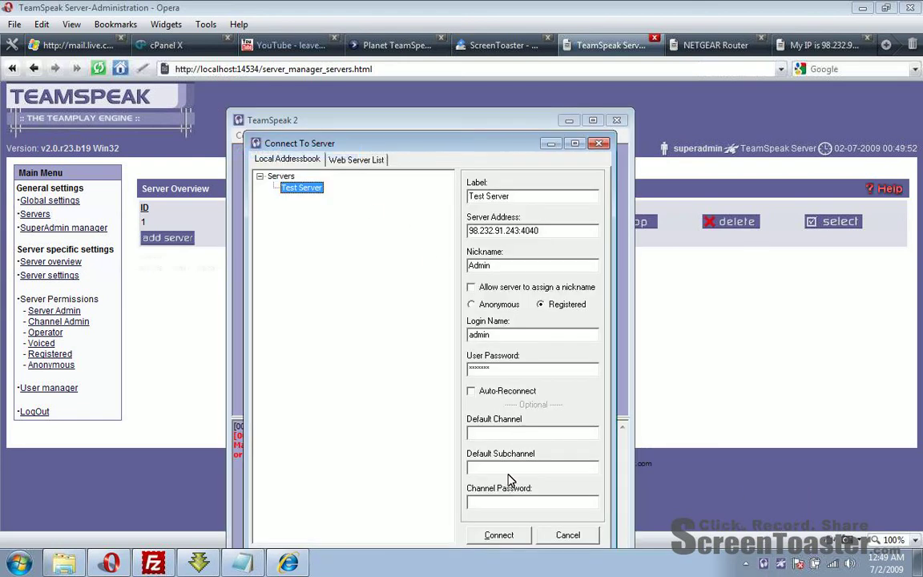
click(498, 535)
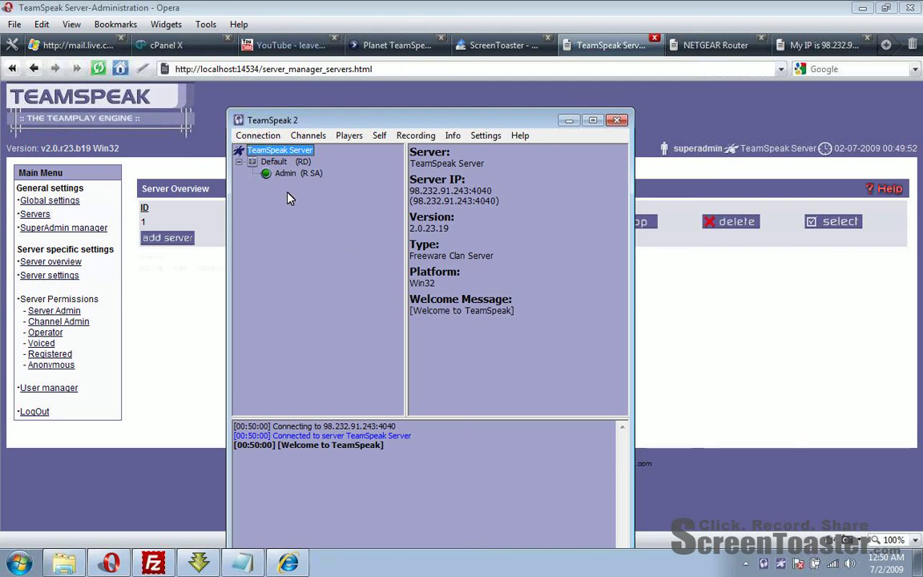
click(238, 119)
click(398, 238)
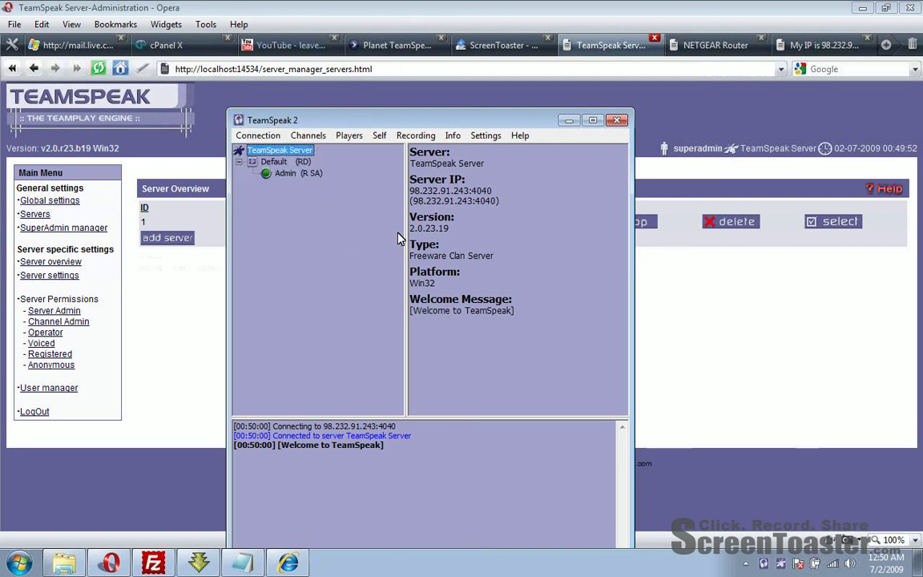
Step: Reconnect to the server using the LAN address 192.168.1.3:4040
click(249, 137)
click(251, 150)
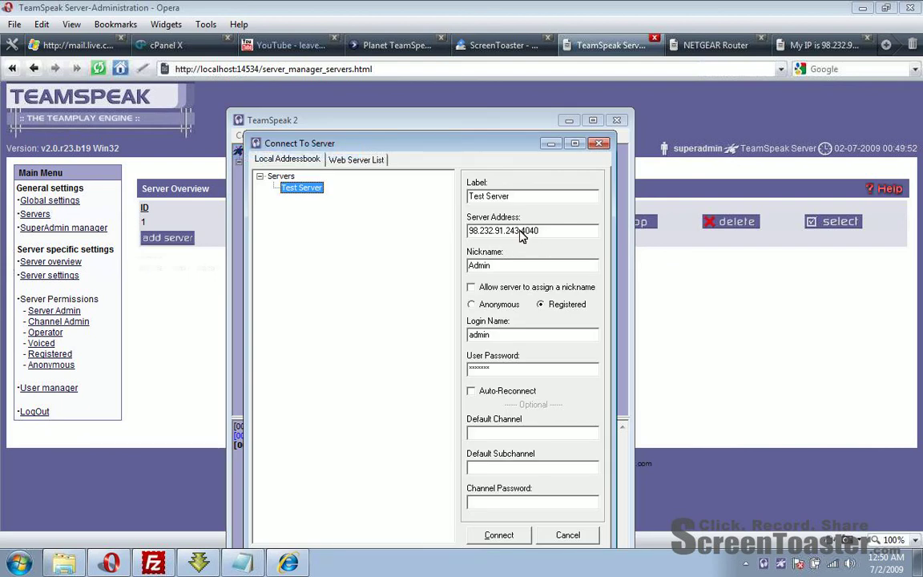
drag(521, 232, 461, 232)
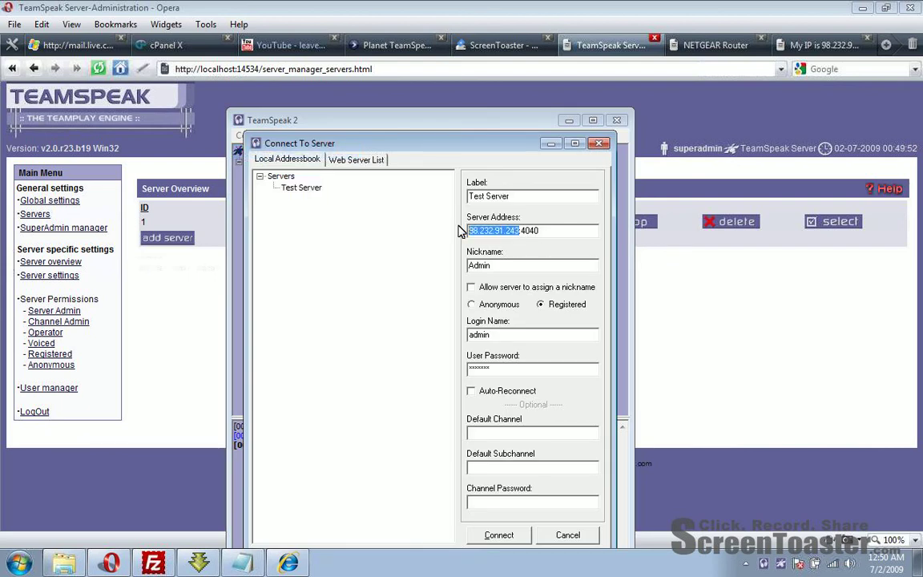
text(192)
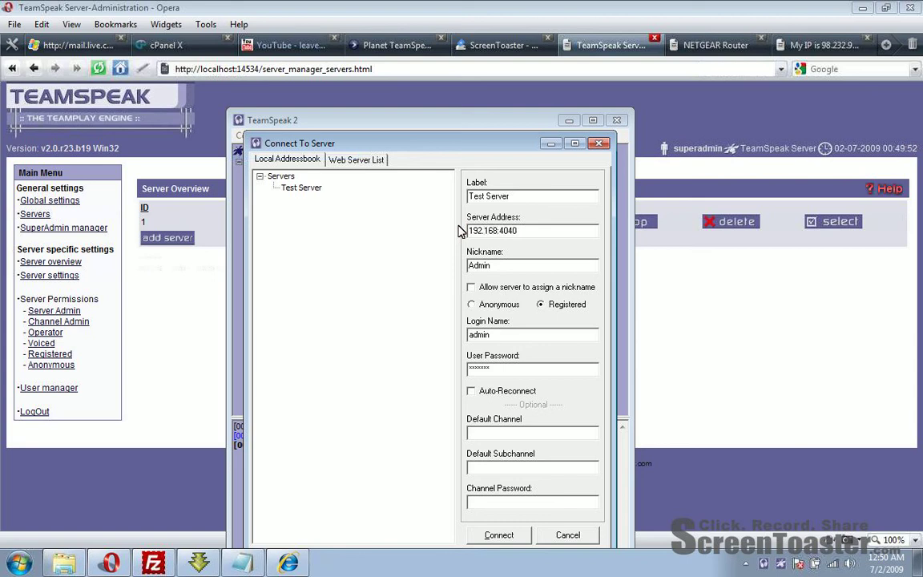
text(.168.1.3)
click(497, 532)
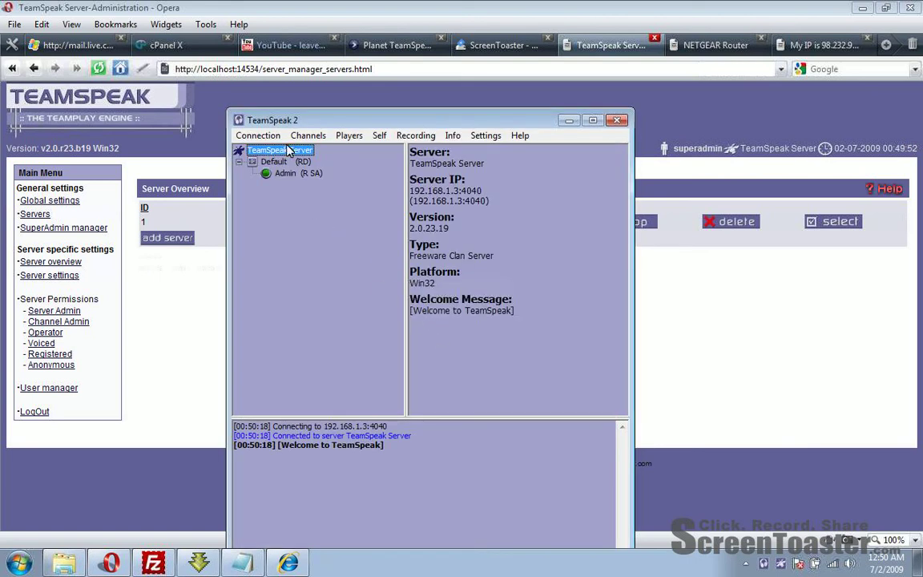
drag(484, 190, 303, 157)
Step: Create a registered channel AEFADSF under TeamSpeak Server
click(303, 156)
right_click(284, 235)
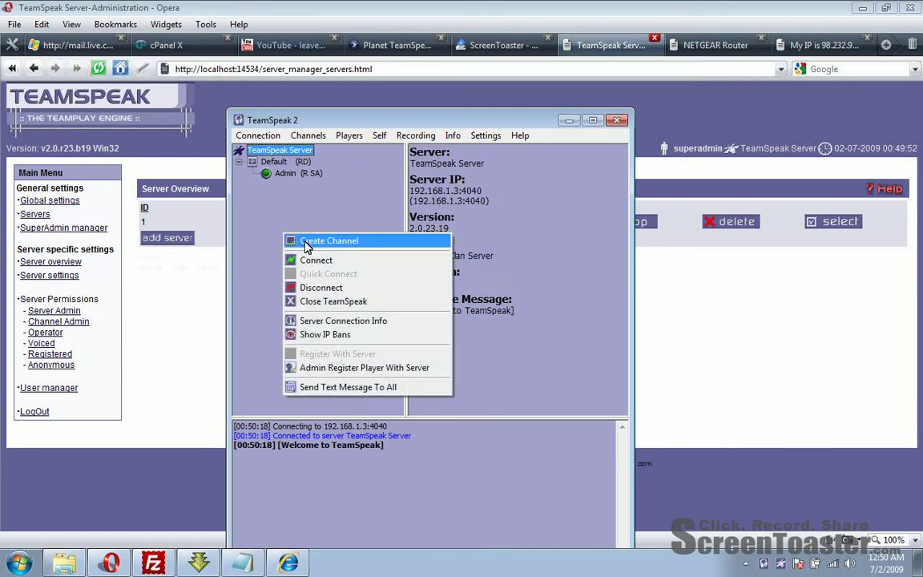
click(319, 239)
text(AllStars)
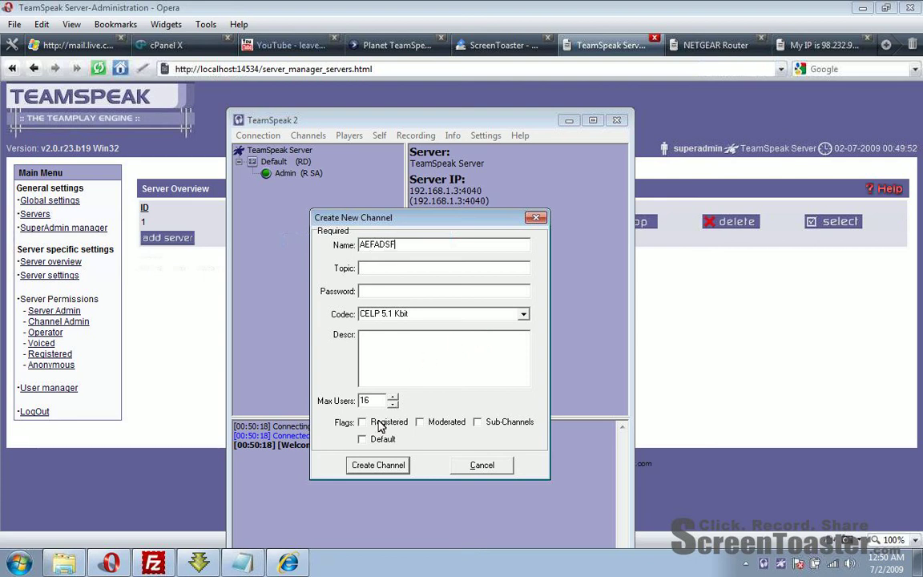
click(362, 422)
click(378, 465)
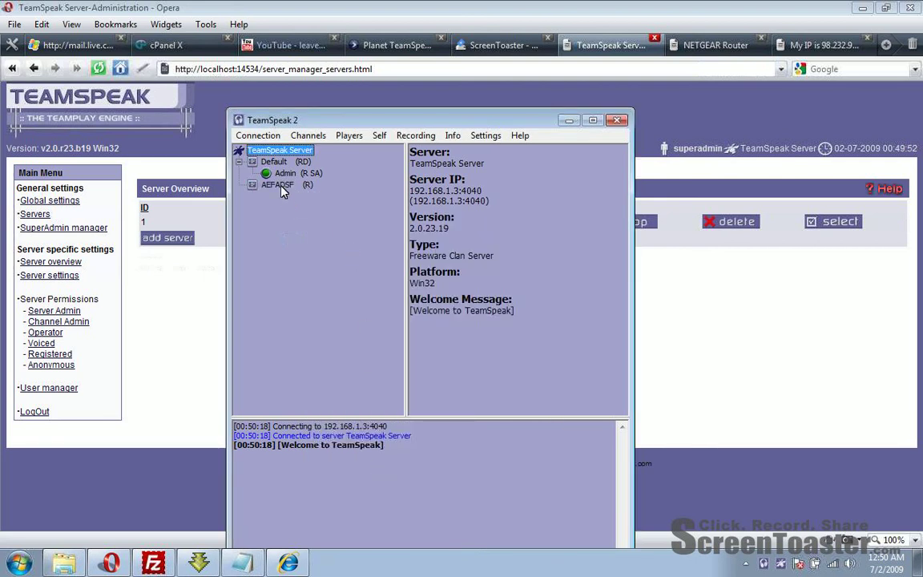
Step: Join AEFADSF, return to Default, then minimize the client and bring up the login notes
double_click(277, 185)
double_click(272, 161)
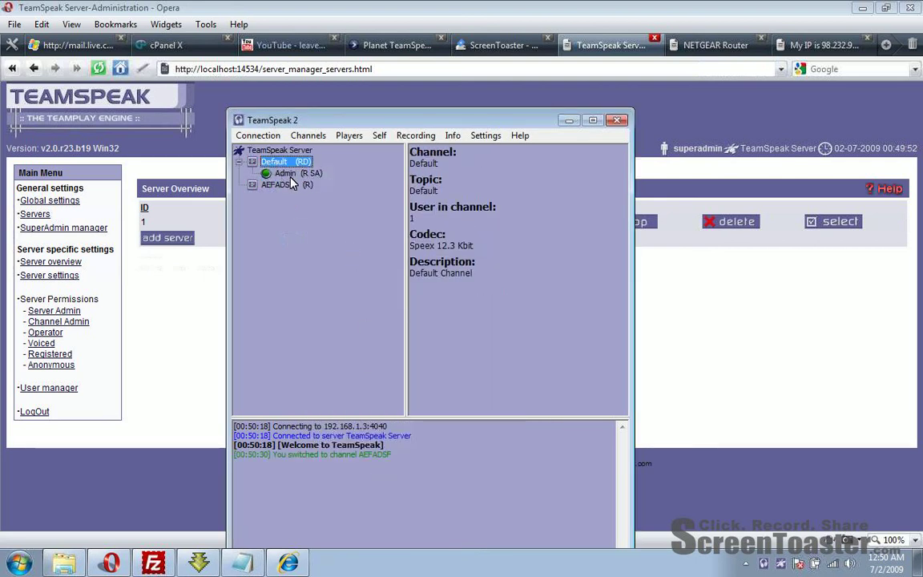
click(289, 173)
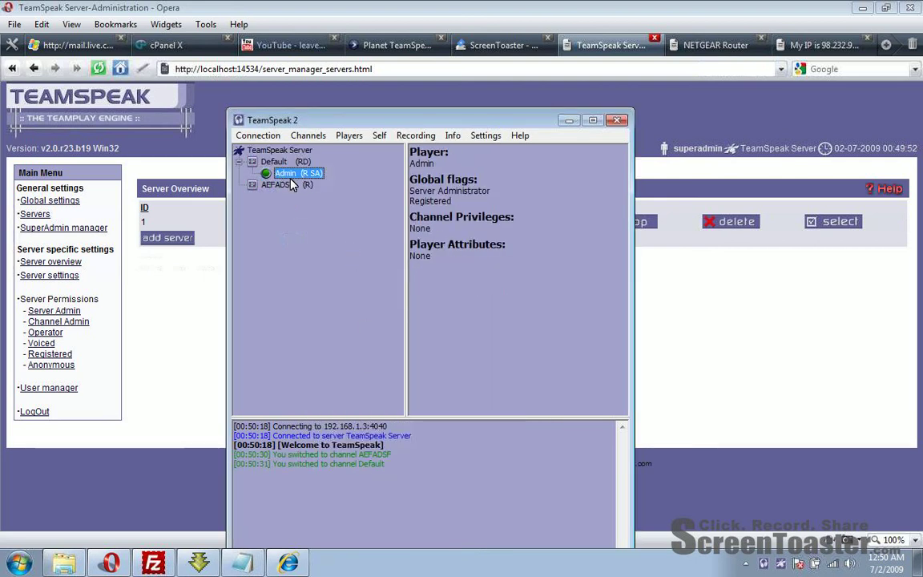
click(569, 120)
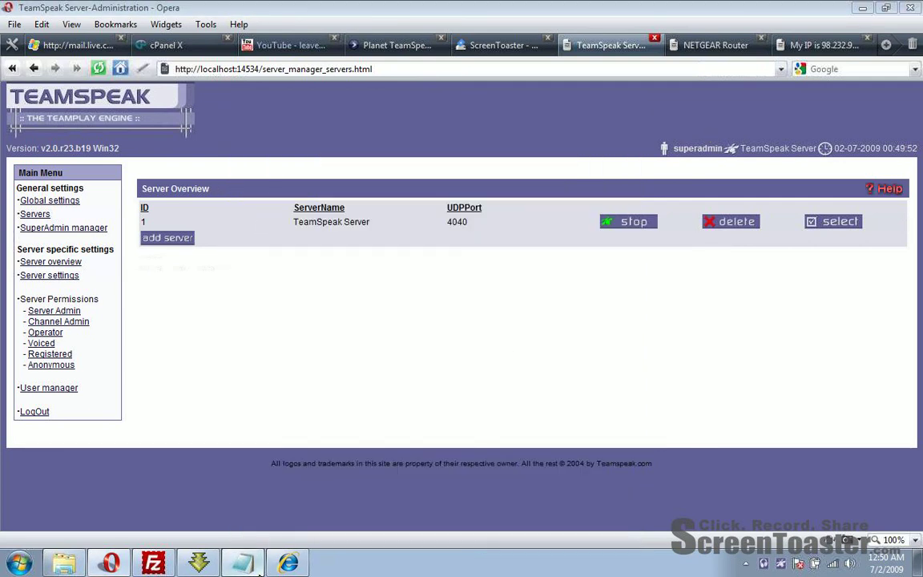
click(243, 563)
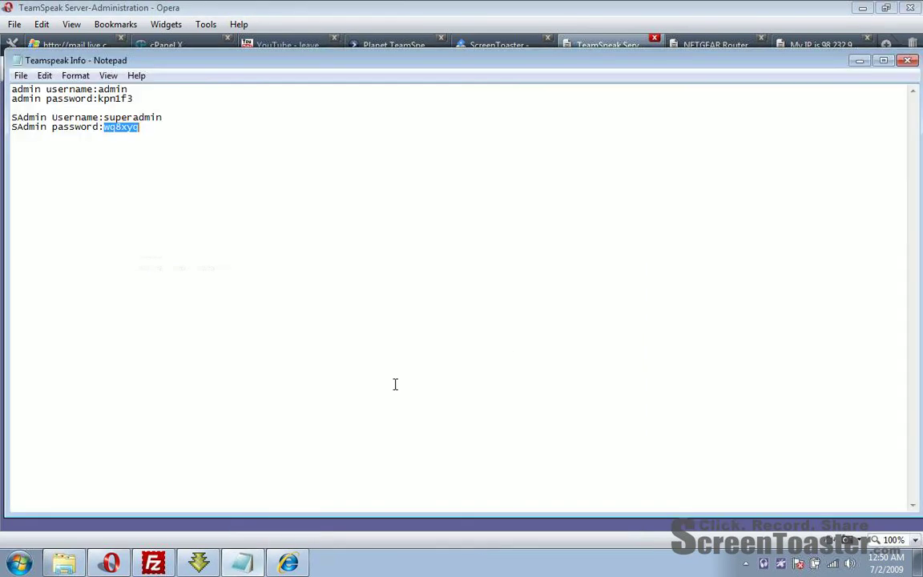
Step: Minimize the Teamspeak Info notes and open the Teamspeak2_RC2 folder in Explorer
click(860, 61)
mouse_move(138, 564)
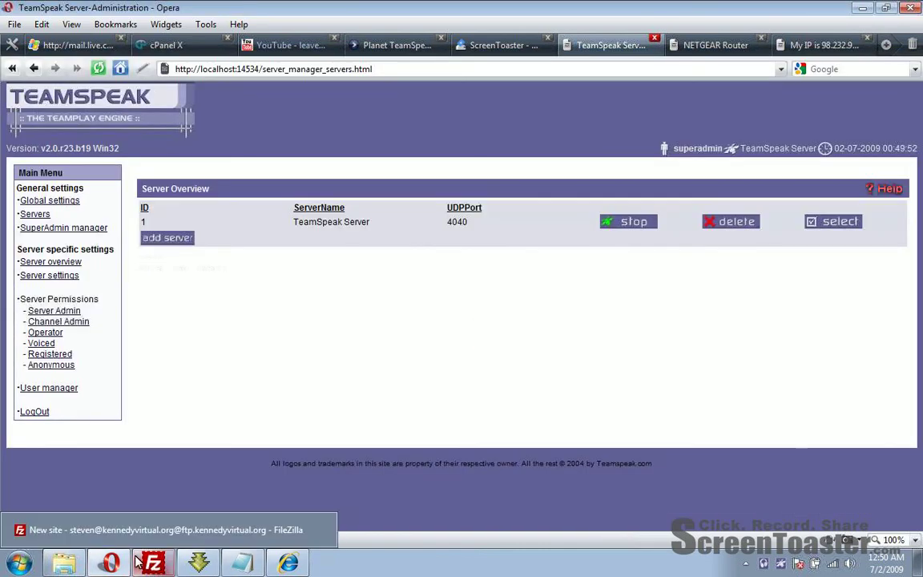
click(83, 565)
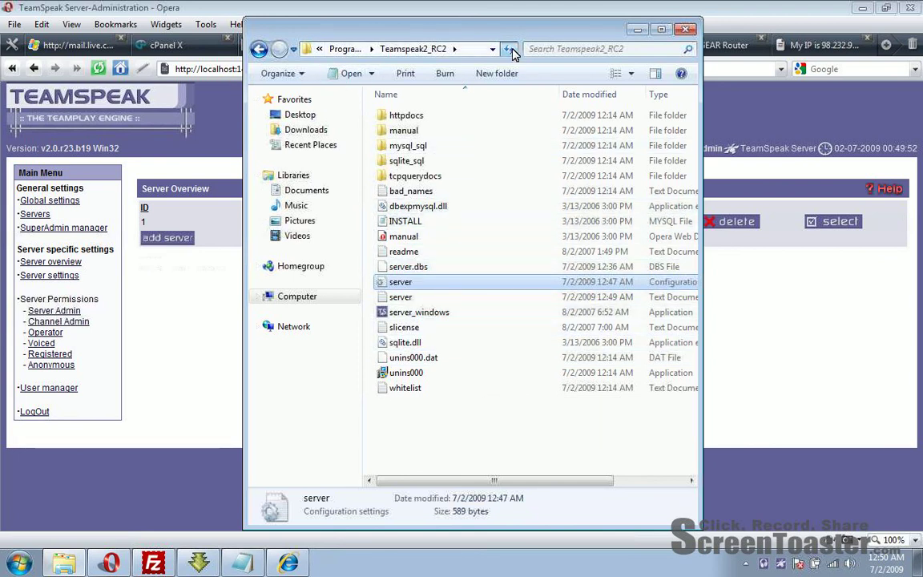
double_click(405, 298)
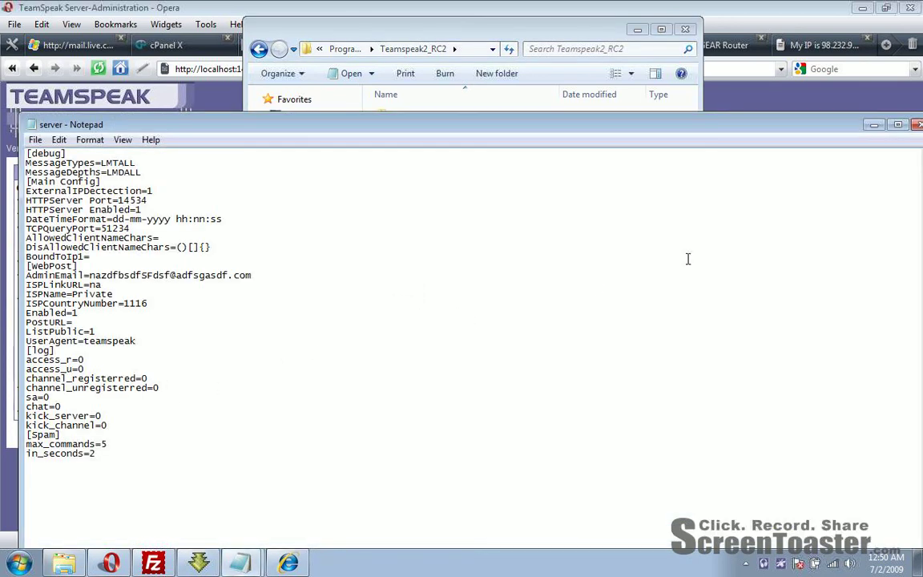
key(alt+F4)
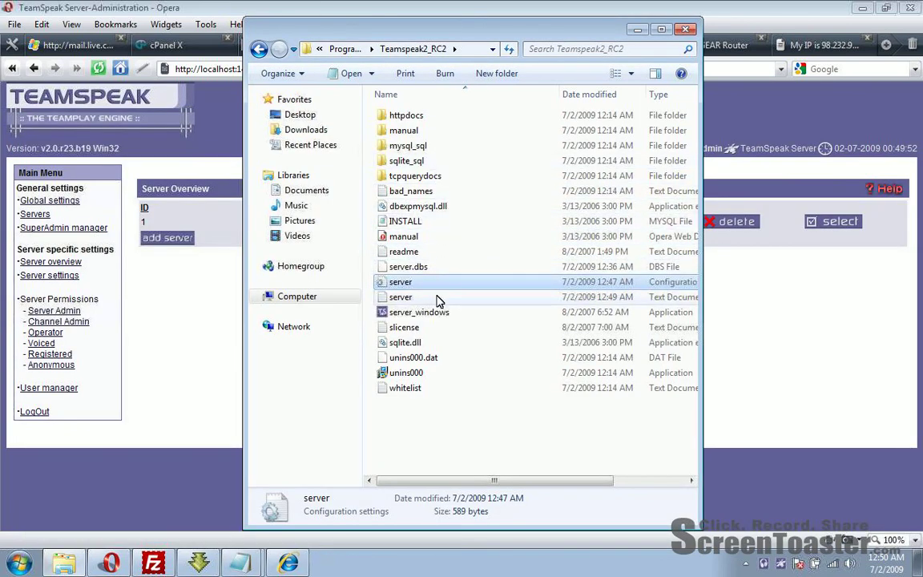
drag(434, 418, 558, 409)
key(ctrl+a)
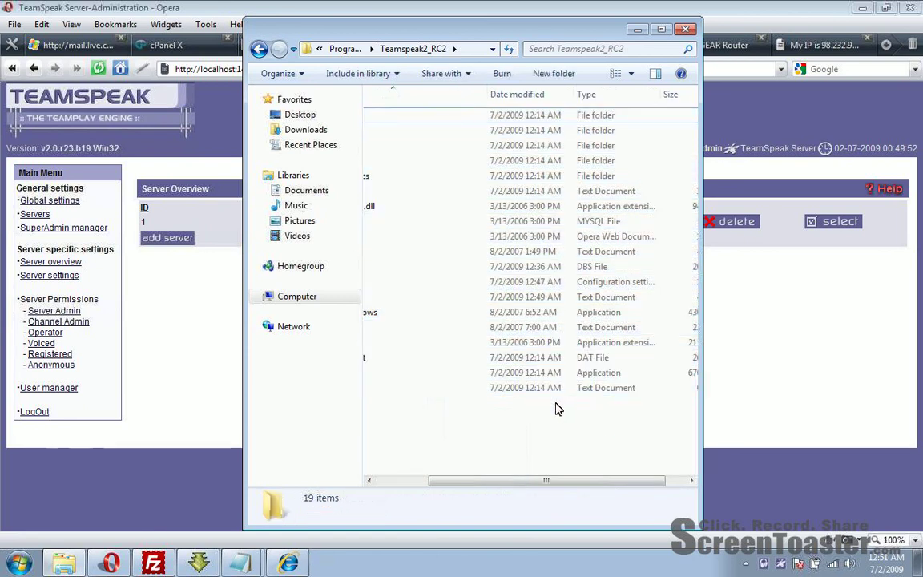
drag(534, 482, 432, 435)
click(396, 117)
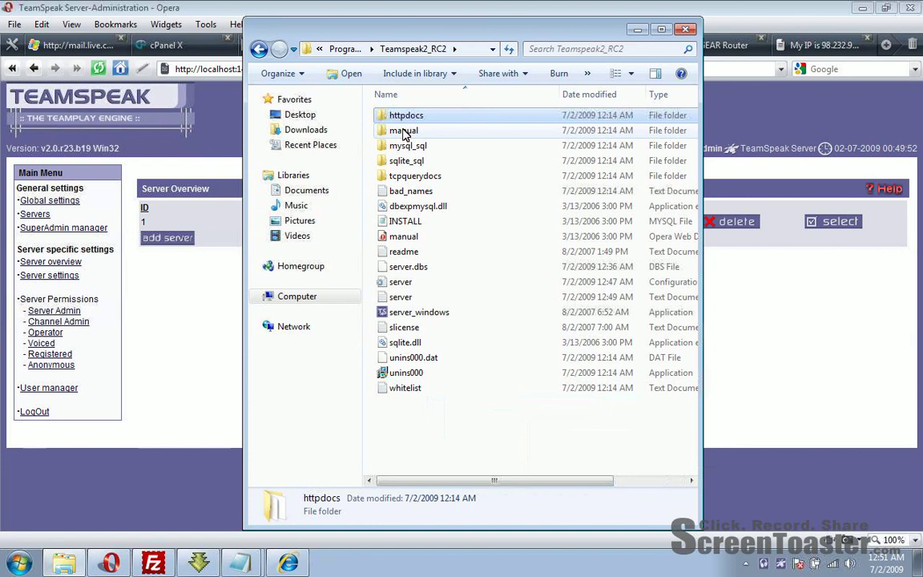
click(404, 131)
click(413, 145)
click(422, 161)
click(432, 177)
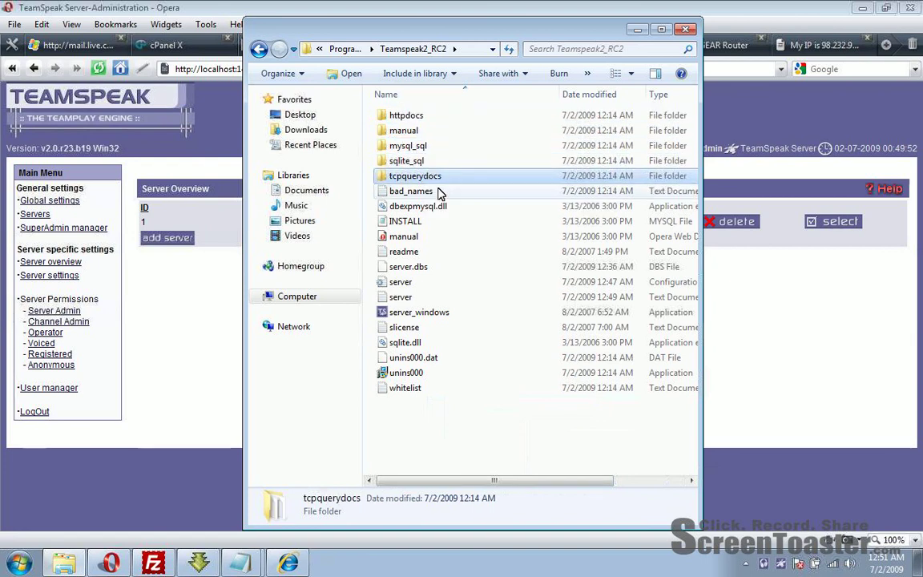